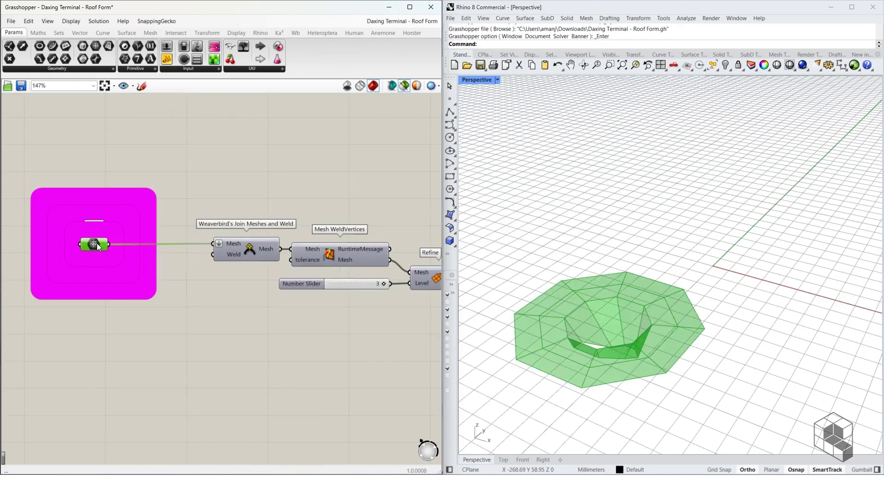
Examine the input octagonal roof mesh in the Perspective viewport from low and high angles.
right_click_drag(578, 270, 612, 269)
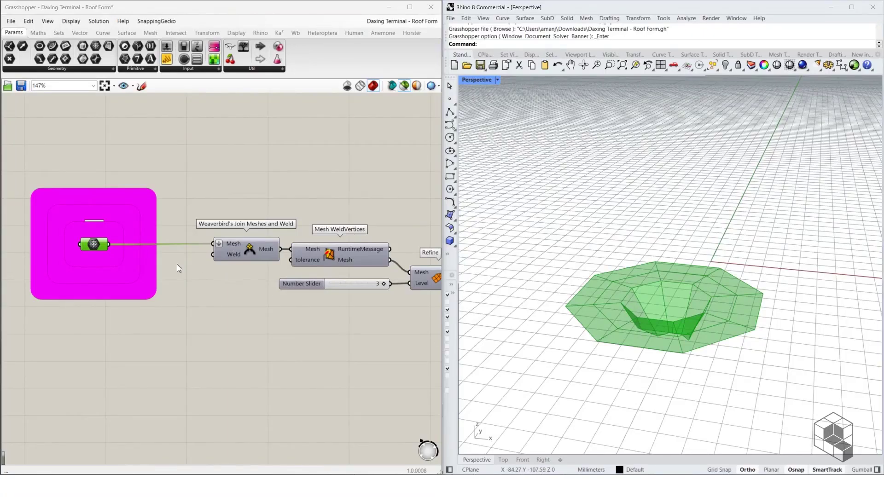
mouse_move(669, 288)
right_mouse_down()
mouse_move(663, 319)
mouse_move(681, 295)
right_mouse_up()
scroll(702, 255, "down", 3)
scroll(676, 297, "up", 5)
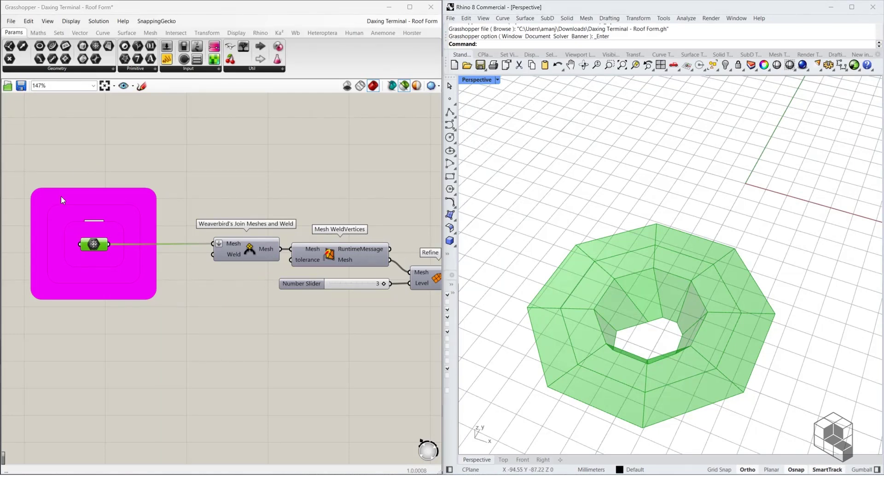
Preview the subdivided mesh produced by the Refine component on its own.
scroll(60, 196, "down", 3)
right_click_drag(253, 279, 134, 294)
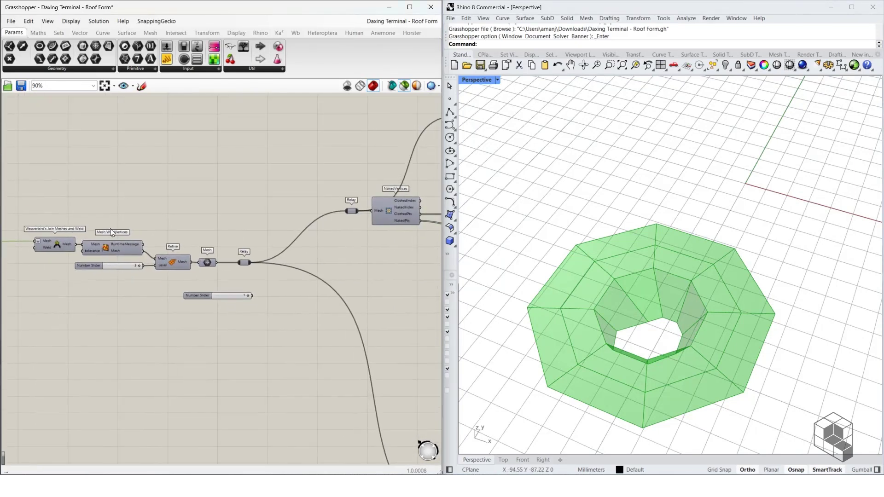
left_click(170, 262)
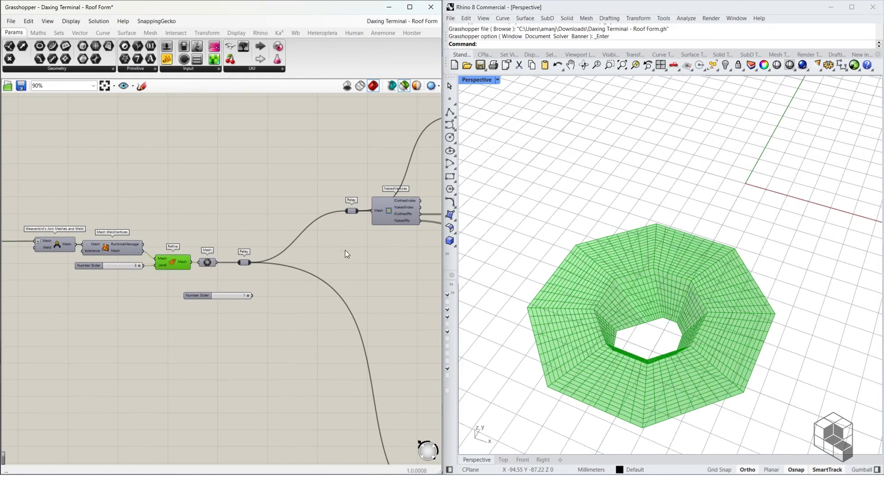
Follow the definition to the SHOW, EDGE LENGTHS and UPWARD POINT LOAD goal groups.
right_click_drag(344, 250, 97, 263)
scroll(103, 251, "down", 5)
right_click_drag(335, 277, 73, 239)
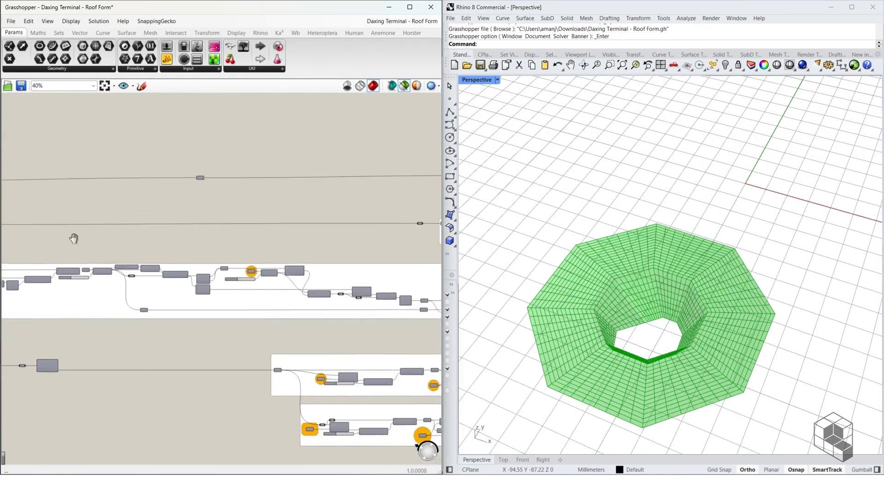
right_click_drag(365, 354, 112, 330)
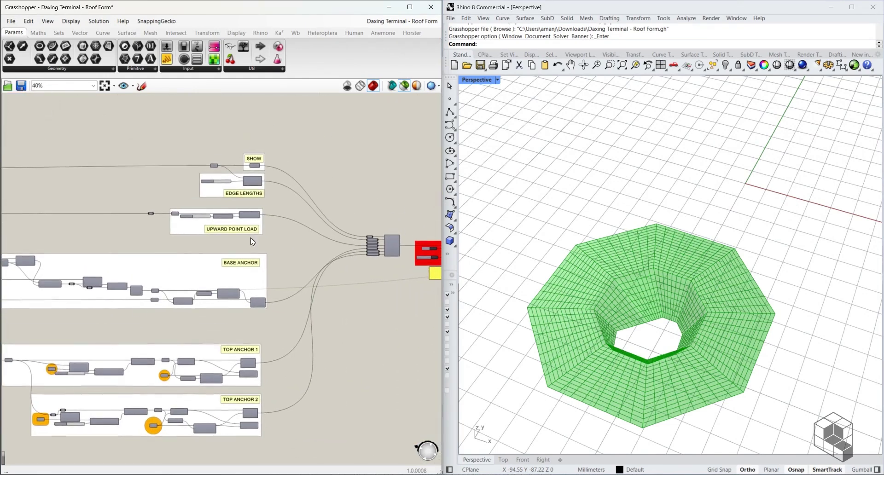
scroll(255, 167, "up", 5)
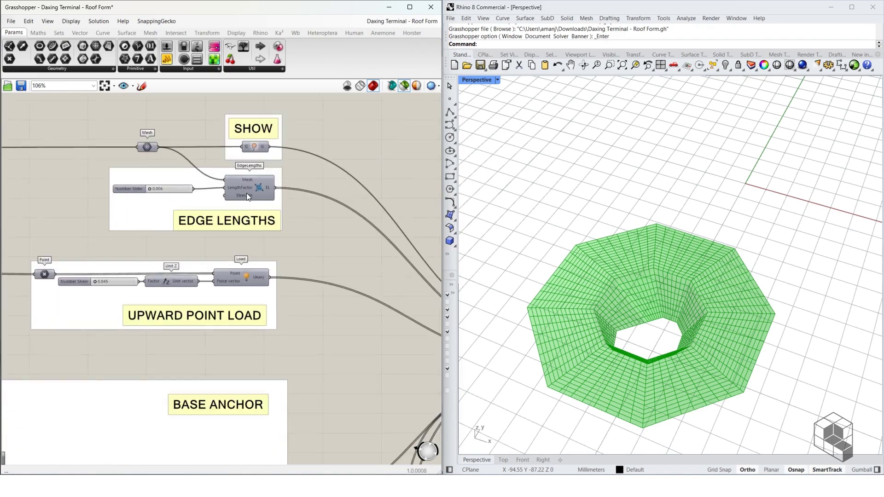
Inspect the refined mesh's edges and central funnel up close in the Perspective viewport.
scroll(684, 275, "up", 6)
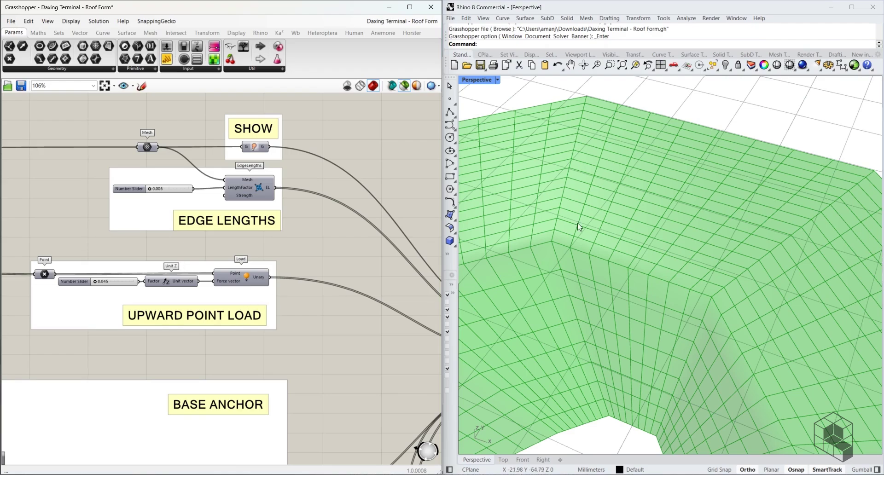
scroll(598, 235, "down", 8)
right_click_drag(626, 250, 618, 165)
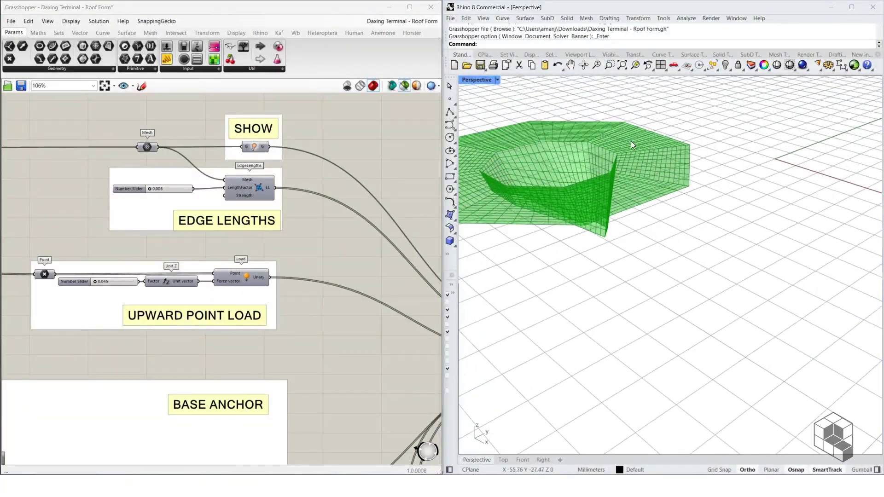
scroll(651, 167, "up", 5)
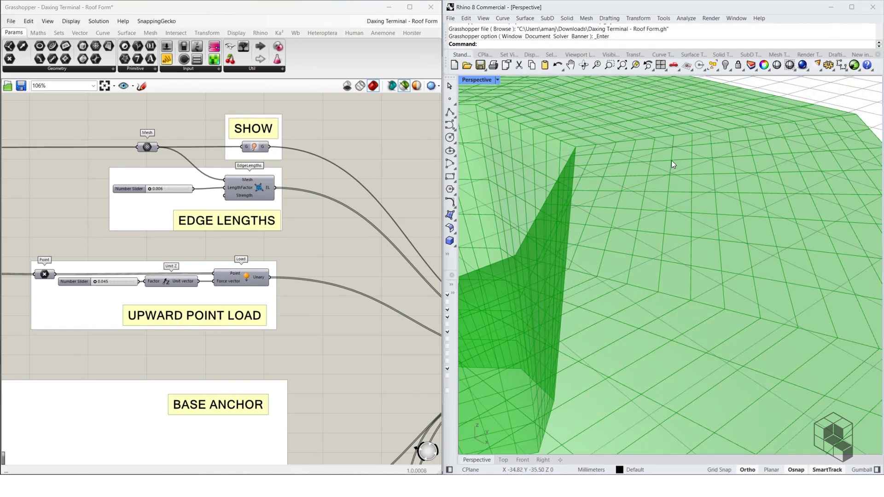
Preview the target points from the Divide Curve component in the BASE ANCHOR group.
scroll(242, 253, "down", 3)
right_click_drag(292, 330, 300, 233)
scroll(264, 310, "up", 5)
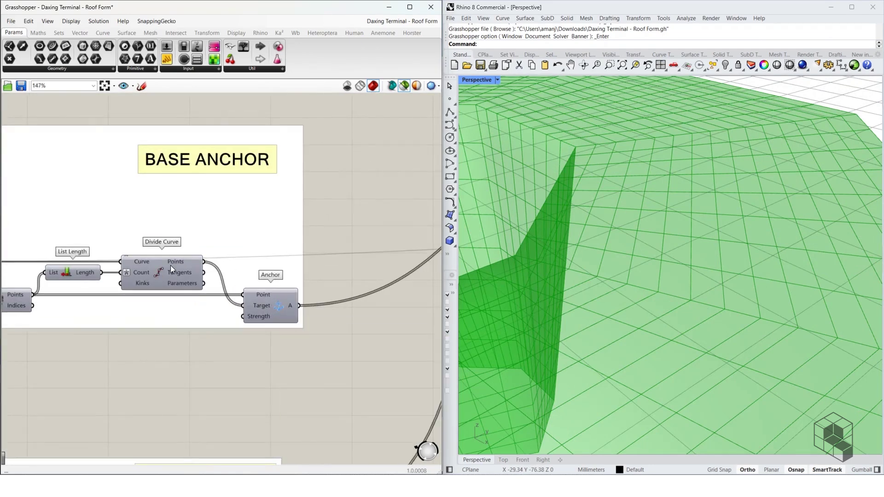
left_click(170, 265)
Compare the BASE ANCHOR group's Sort Along Curve and Divide Curve points together, and select its Anchor component.
scroll(638, 231, "down", 3)
scroll(589, 295, "up", 3)
right_click_drag(240, 282, 442, 270)
right_click_drag(340, 281, 246, 280)
left_click(122, 287)
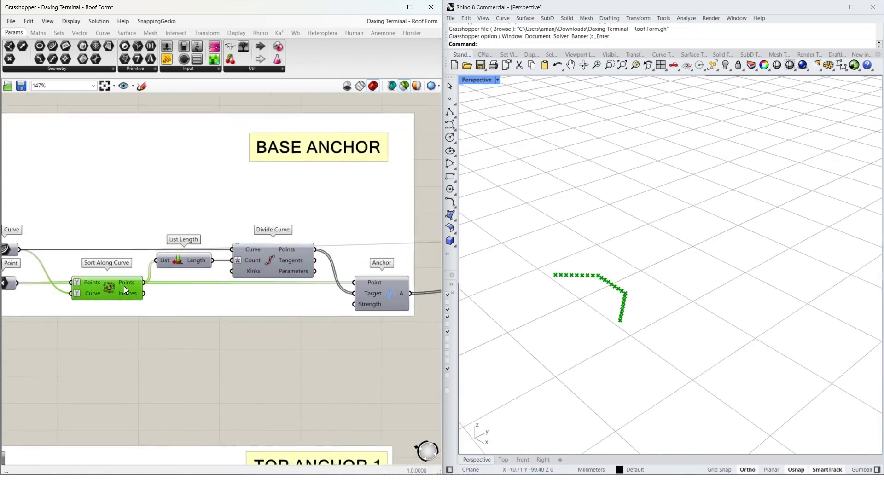
left_click(276, 256, "shift")
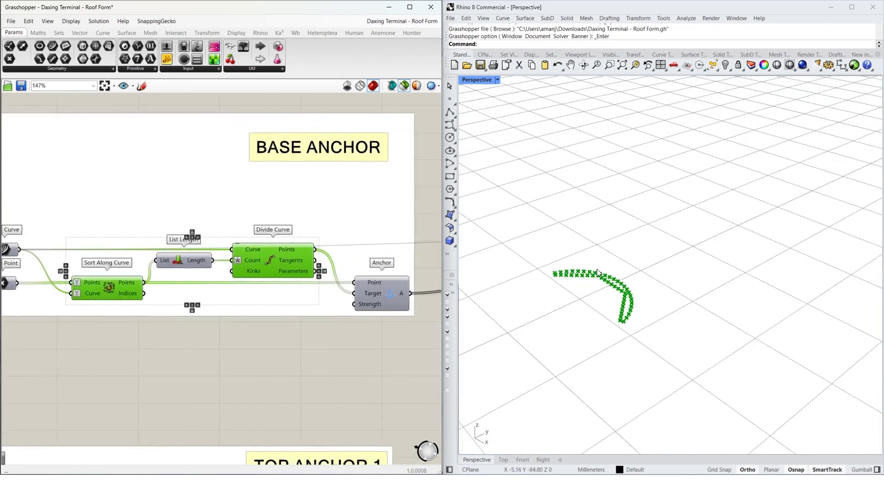
right_click_drag(626, 294, 562, 263)
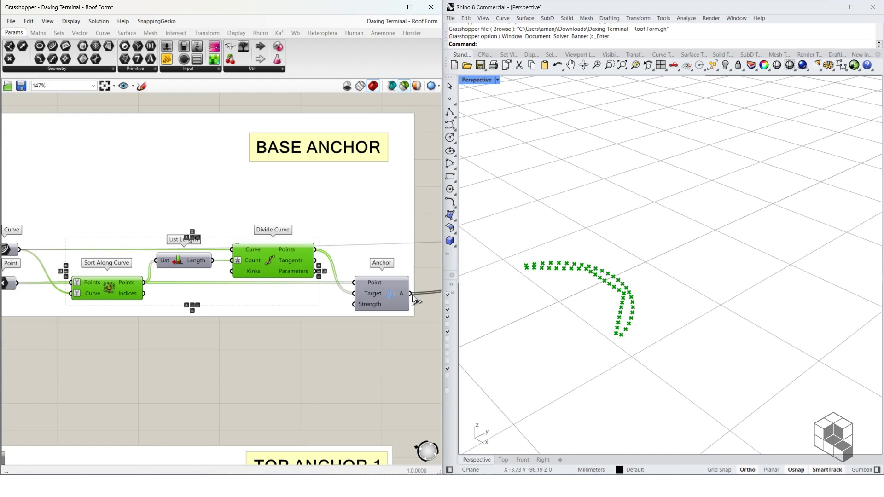
left_click(397, 294)
Preview the TOP ANCHOR 1 group's connecting lines, followed by its Sort Along Curve points.
right_click_drag(333, 319, 410, 219)
scroll(232, 265, "down", 4)
right_click_drag(174, 261, 111, 234)
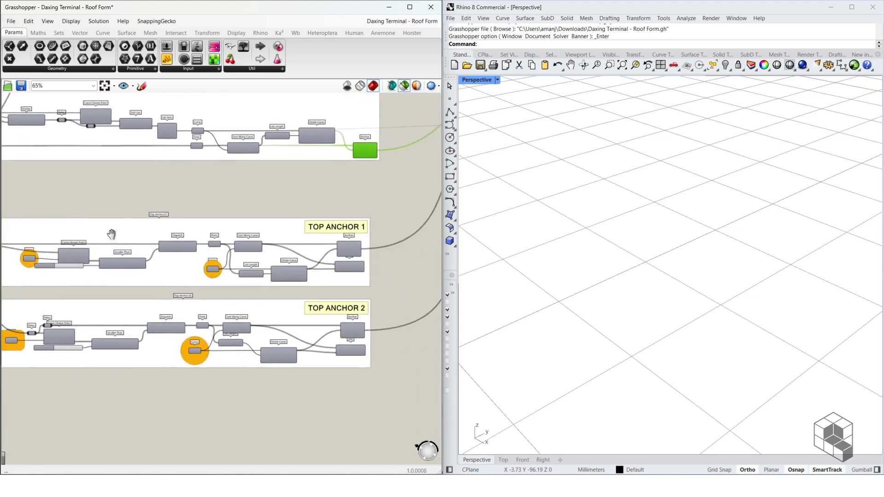
scroll(373, 246, "up", 5)
left_click(289, 306)
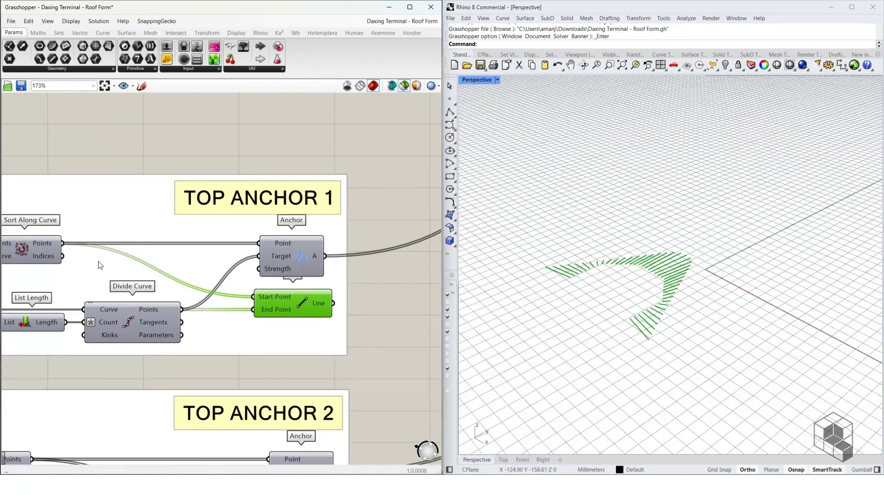
left_click(38, 247)
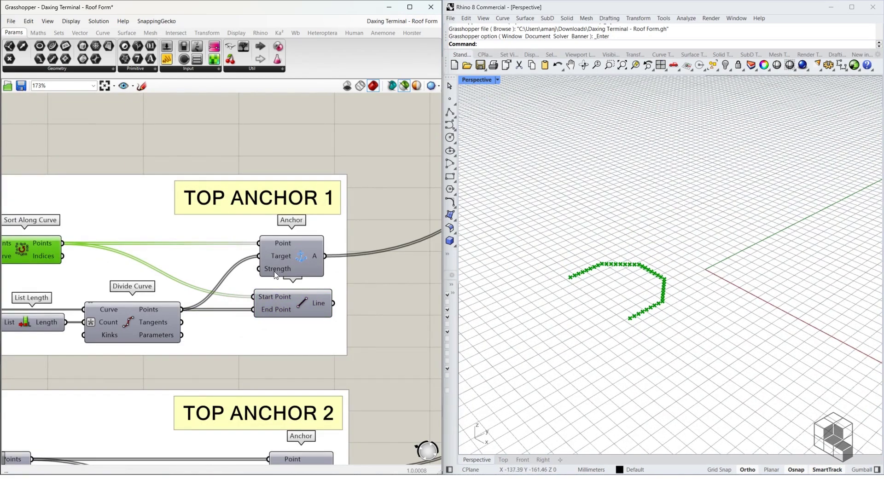
Add the refined Mesh parameter to the selection to view the mesh together with the Top Anchor 1 points.
scroll(338, 274, "down", 5)
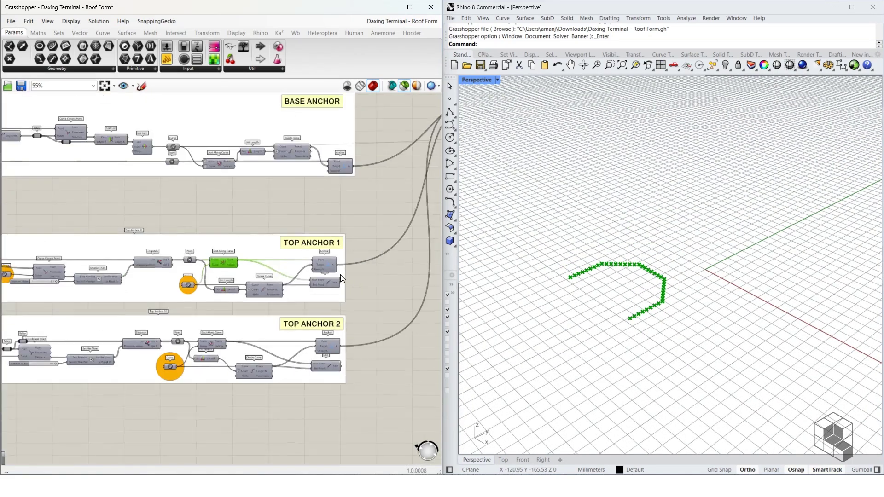
scroll(341, 275, "down", 5)
right_click_drag(63, 251, 280, 230)
scroll(123, 192, "up", 2)
scroll(194, 179, "up", 3)
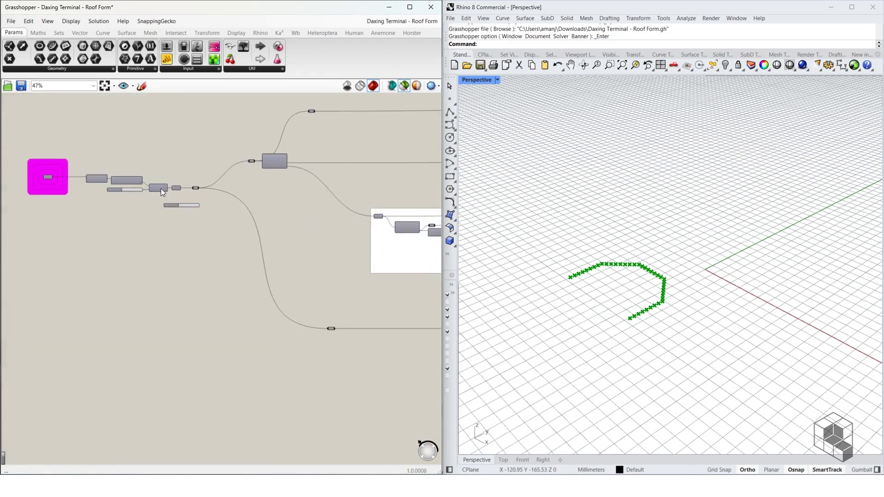
left_click(176, 188)
scroll(499, 252, "up", 3)
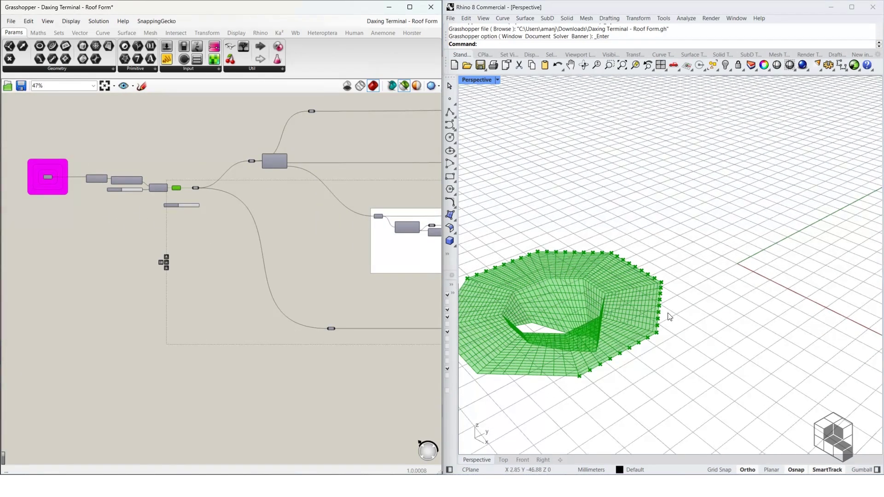
Add the TOP ANCHOR 1 group's Curve parameter to the preview alongside the mesh and its edge points.
right_click_drag(385, 296, 111, 276)
right_click_drag(384, 290, 60, 256)
right_click_drag(371, 252, 114, 245)
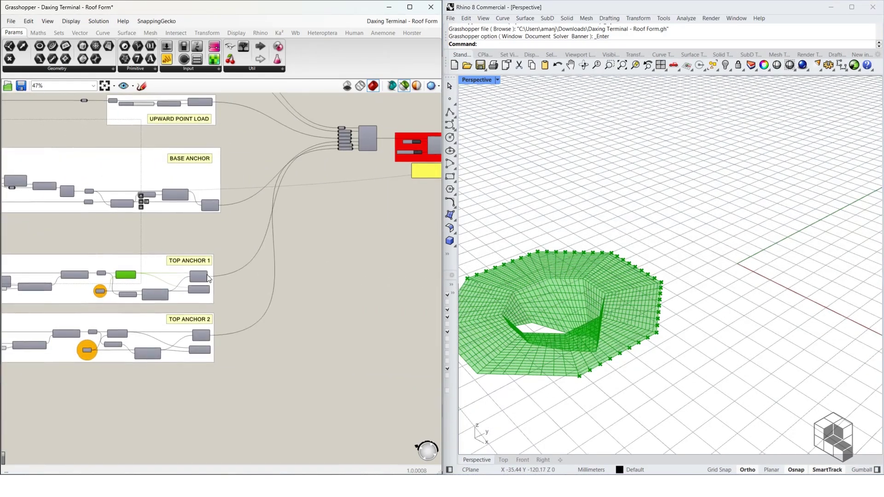
scroll(206, 274, "up", 6)
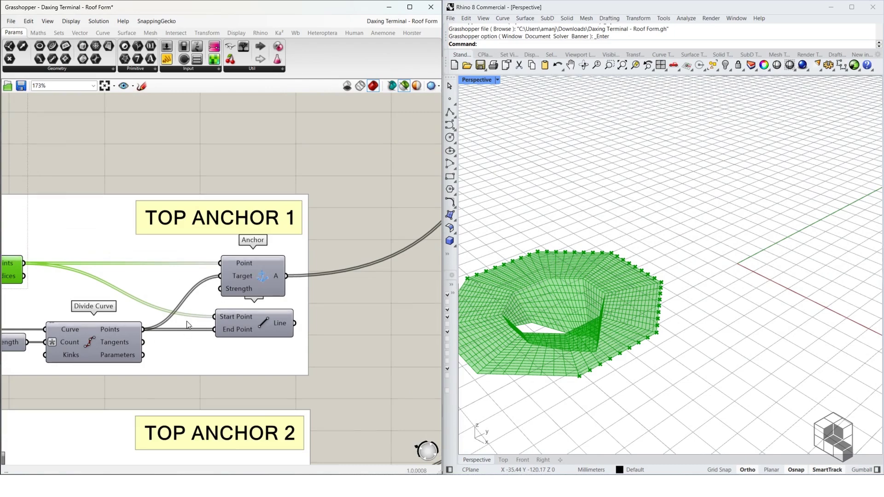
scroll(304, 271, "down", 5)
right_click_drag(190, 270, 250, 263)
scroll(169, 287, "up", 4)
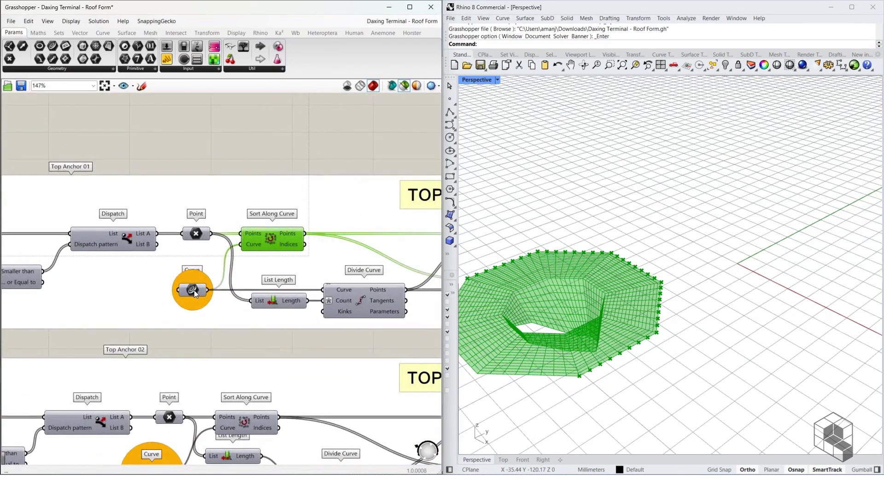
left_click(195, 290)
Preview only the lines linking the Top Anchor 1 edge points to their targets.
scroll(645, 279, "down", 5)
scroll(534, 262, "up", 2)
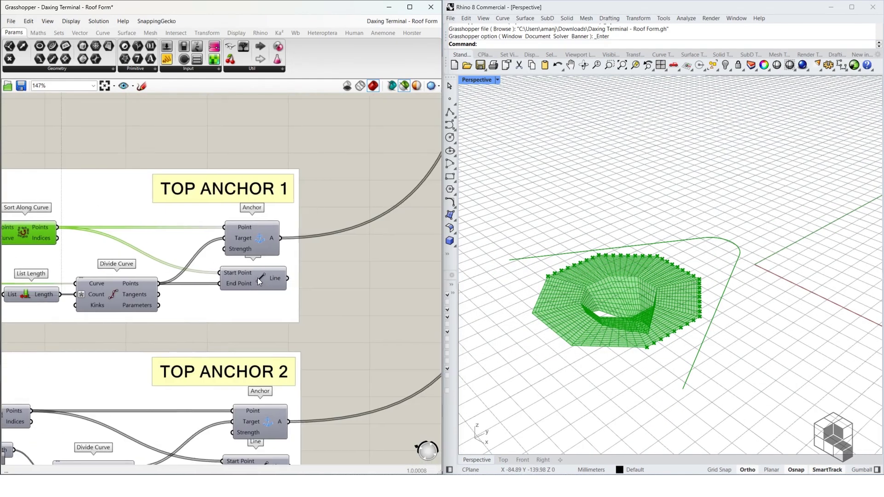
left_click(258, 278)
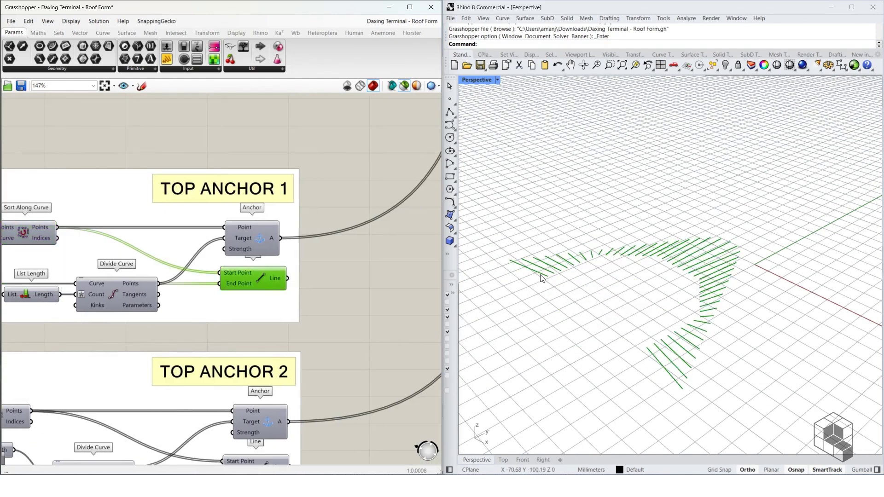
Preview the TOP ANCHOR 2 group's Sort Along Curve points together with its target curve.
scroll(270, 229, "down", 3)
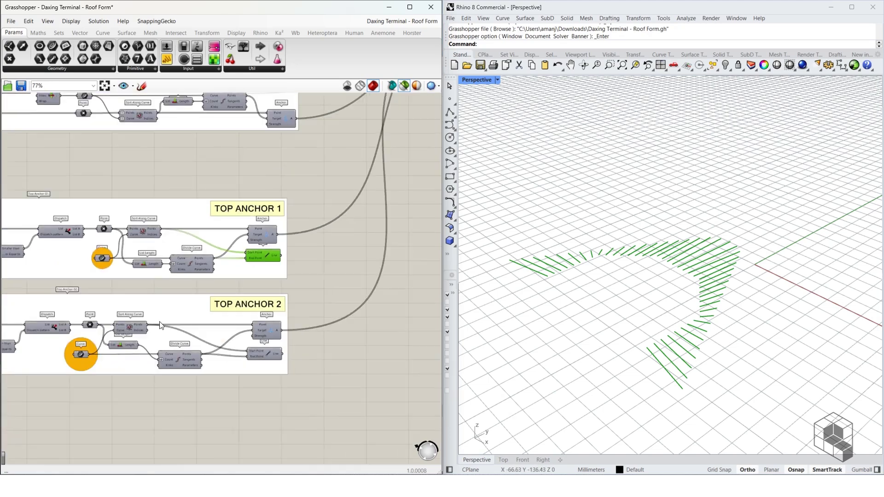
scroll(136, 329, "up", 3)
left_click(116, 324)
right_click_drag(26, 376, 137, 351)
left_click(136, 351, "shift")
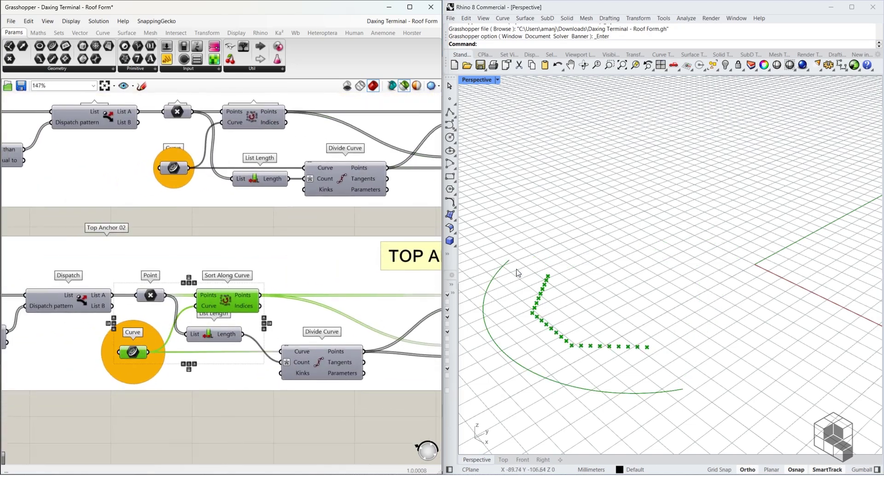
Add the Line components of both TOP ANCHOR 2 and TOP ANCHOR 1 to the combined preview.
right_click_drag(346, 317, 98, 298)
left_click(236, 333, "shift")
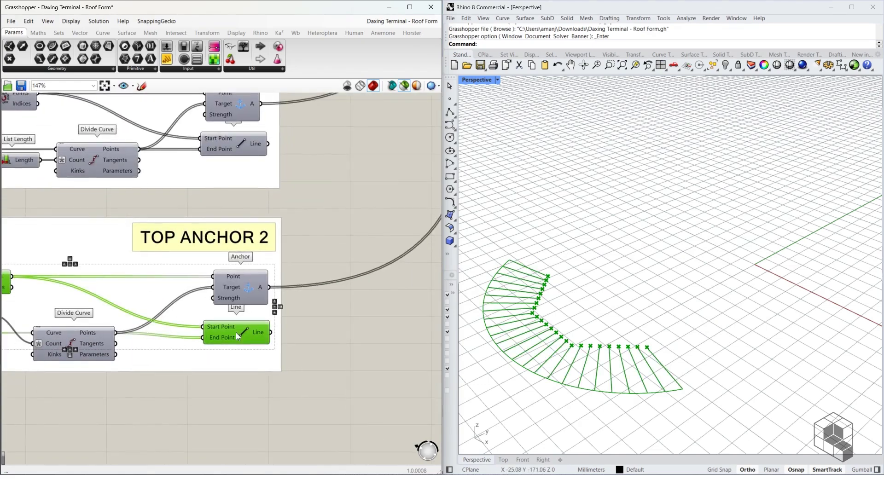
left_click(225, 148, "shift")
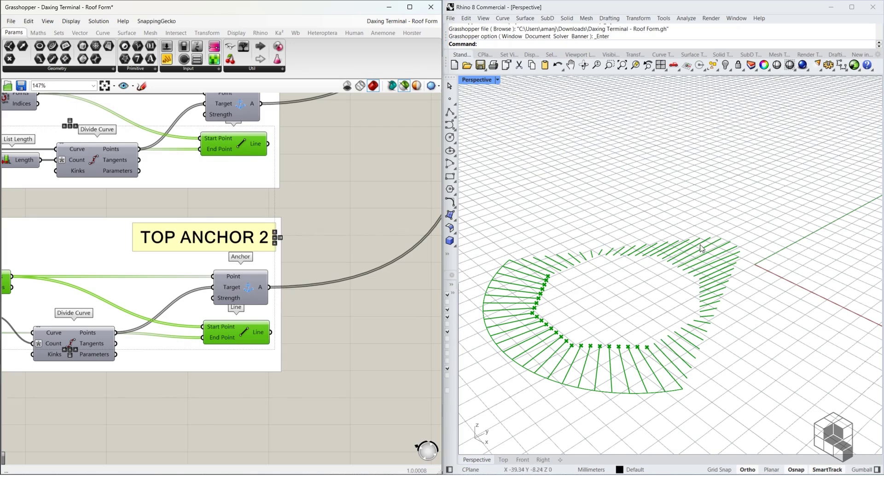
Locate and select the Merge component that collects all seven goal relays.
scroll(172, 336, "down", 5)
right_click_drag(259, 256, 174, 409)
scroll(281, 226, "up", 8)
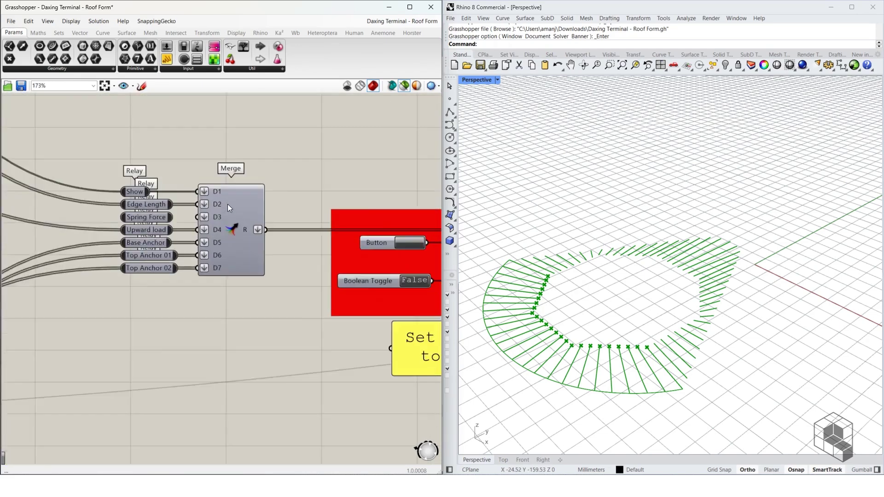
left_click(237, 236)
Examine the Solver group with its reset button and Boolean Toggle, and its link to the SIMULATED MESH FORM group.
scroll(131, 219, "down", 5)
right_click_drag(341, 196, 230, 187)
scroll(187, 240, "up", 5)
scroll(131, 222, "down", 3)
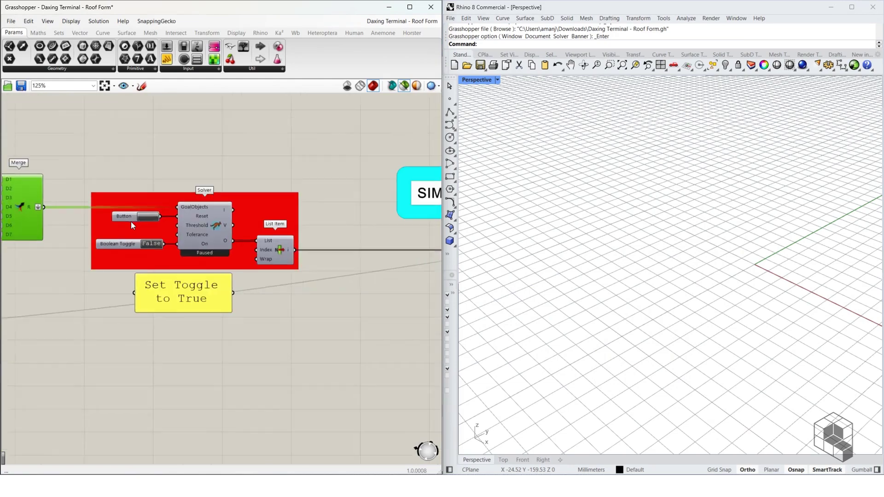
scroll(183, 237, "down", 3)
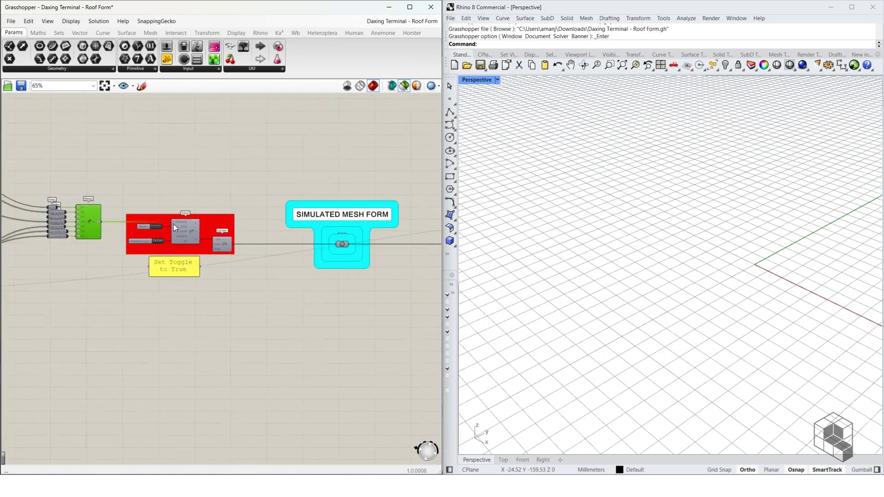
scroll(113, 234, "down", 2)
scroll(117, 229, "down", 3)
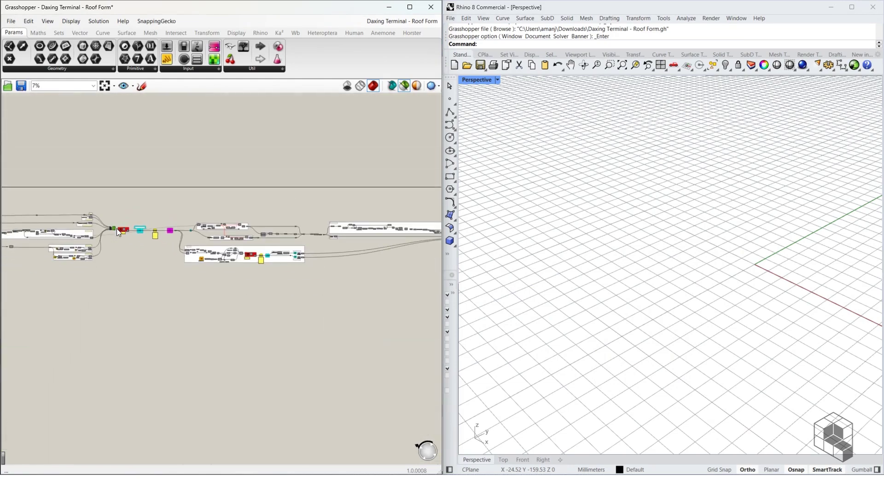
scroll(106, 233, "up", 8)
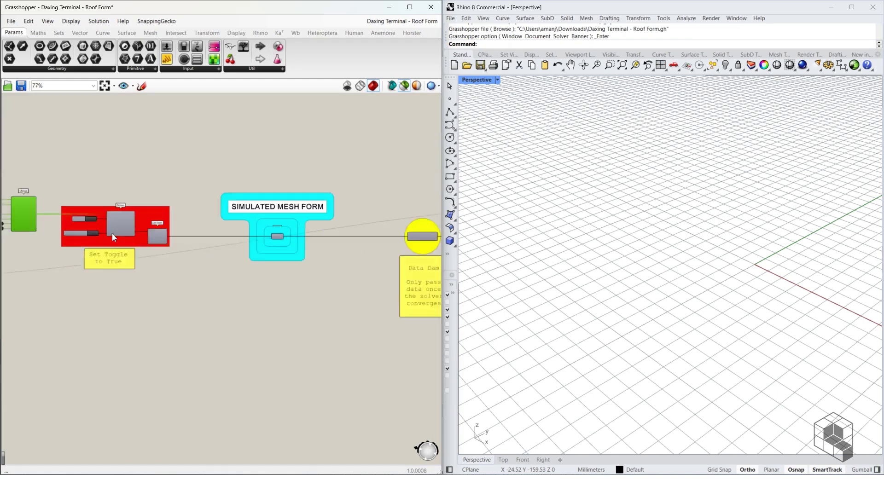
right_click_drag(385, 290, 363, 292)
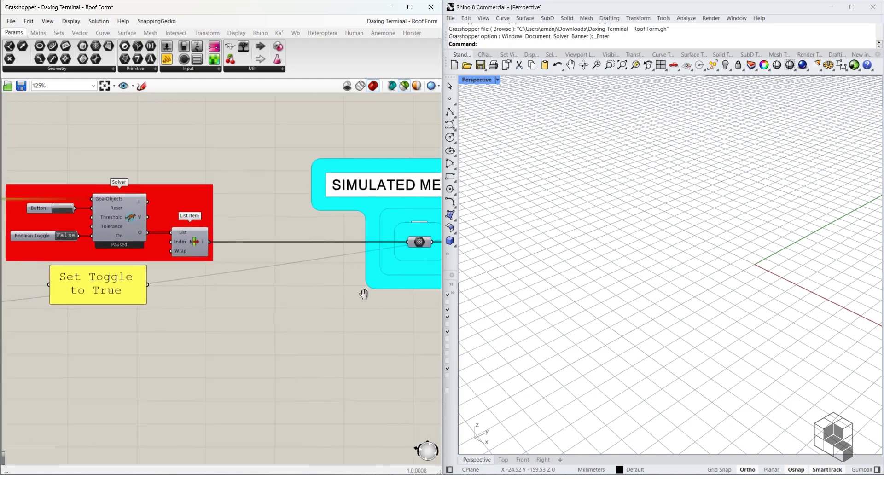
Preview the solver's List Item mesh, run the solver with the Boolean Toggle set to True, and switch the toggle off again after convergence.
left_click(187, 240)
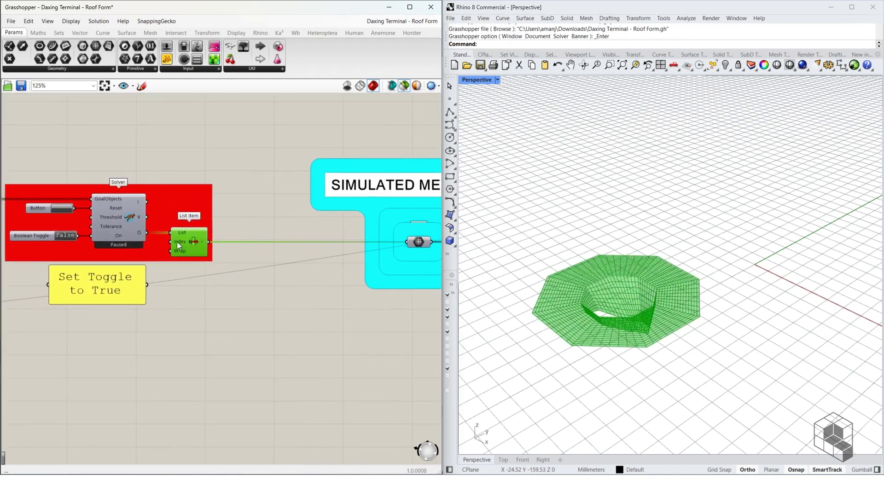
right_click_drag(595, 289, 614, 281)
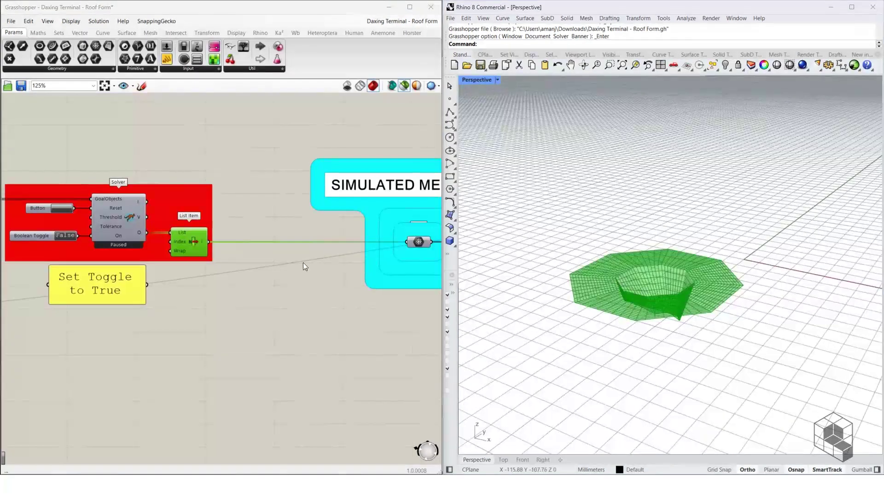
scroll(37, 210, "up", 3)
double_click(89, 255)
right_click_drag(644, 249, 627, 326)
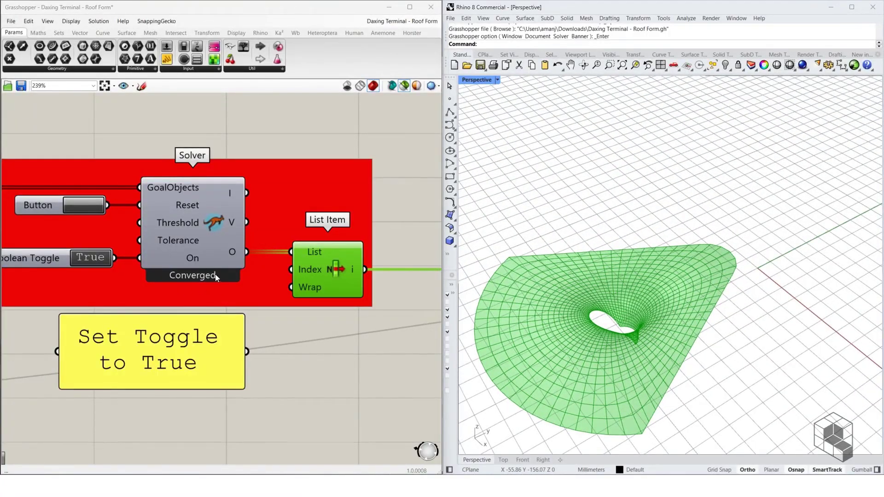
double_click(95, 257)
Preview the converged mesh in the SIMULATED MESH FORM group and follow its output to the Data Dam.
scroll(96, 256, "down", 3)
right_click_drag(331, 278, 71, 267)
left_click(180, 252)
right_click_drag(189, 274, 3, 254)
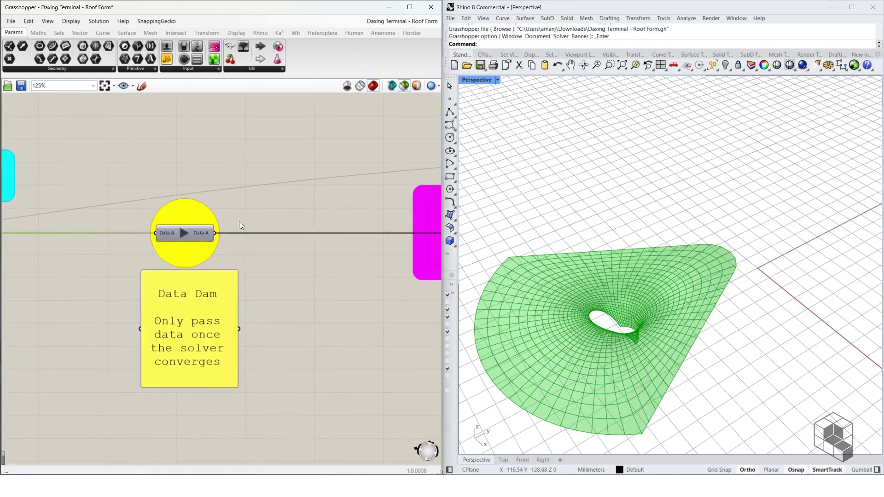
Release the converged mesh through the Data Dam after the SIMULATED MESH FORM group.
scroll(192, 221, "up", 5)
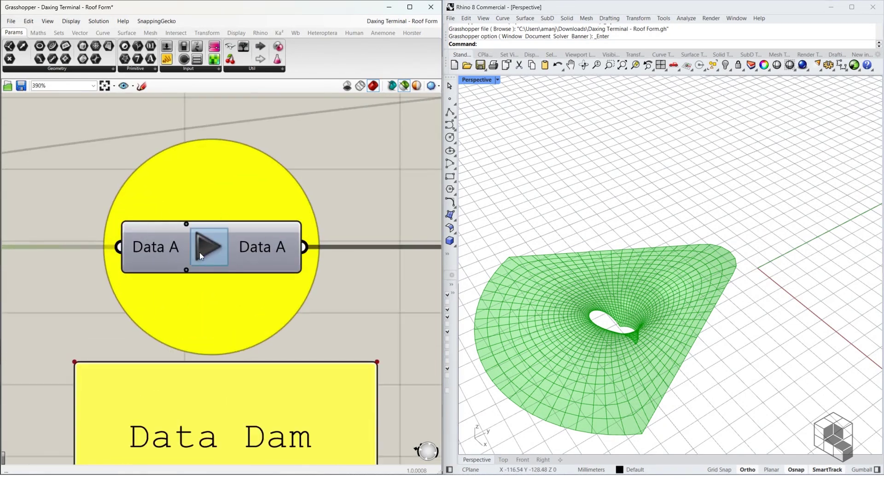
scroll(255, 255, "down", 4)
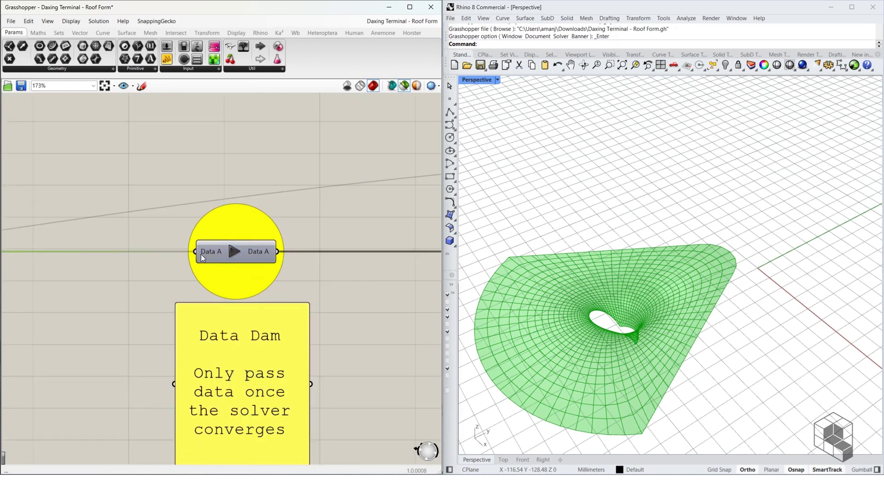
scroll(177, 252, "down", 10)
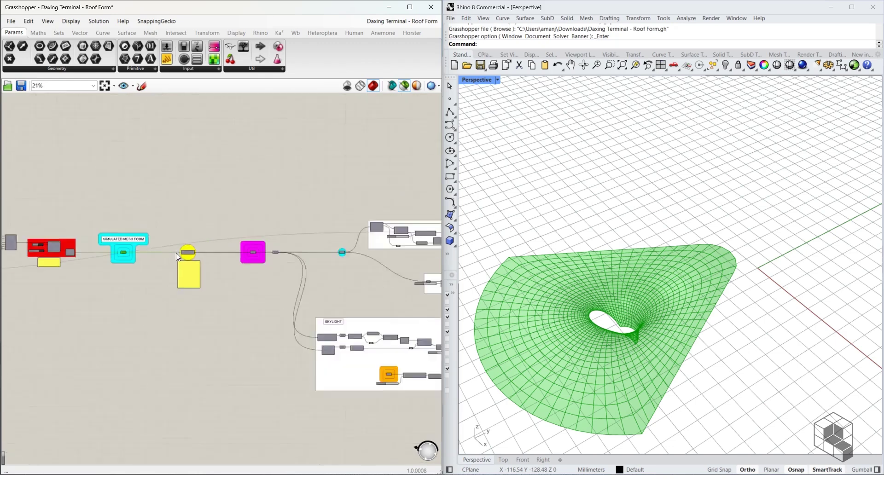
scroll(128, 254, "up", 11)
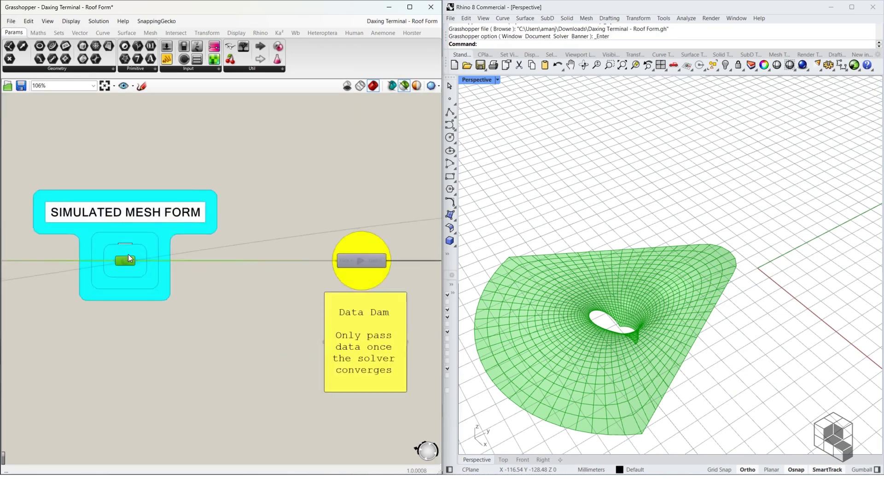
scroll(50, 216, "down", 4)
scroll(281, 235, "up", 4)
left_click(281, 235)
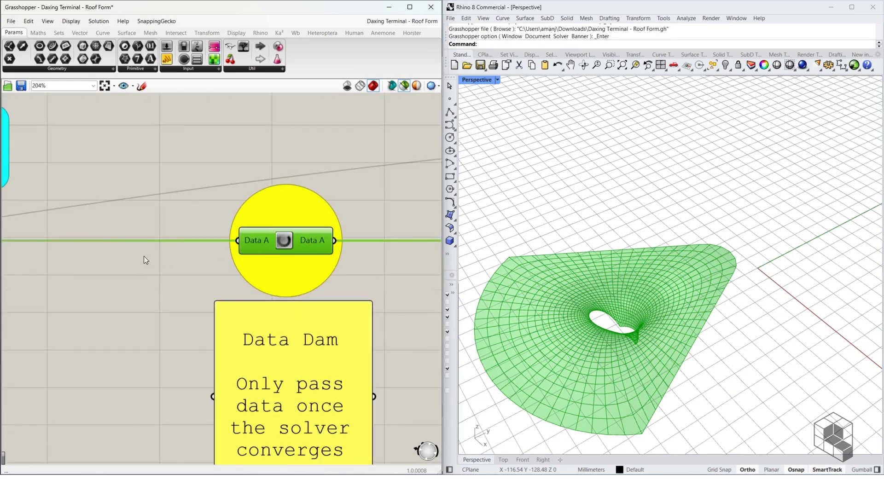
Preview the mesh in the magenta group behind the Data Dam and the Mesh component that follows it.
scroll(35, 213, "down", 4)
right_click_drag(326, 248, 87, 246)
scroll(84, 225, "up", 3)
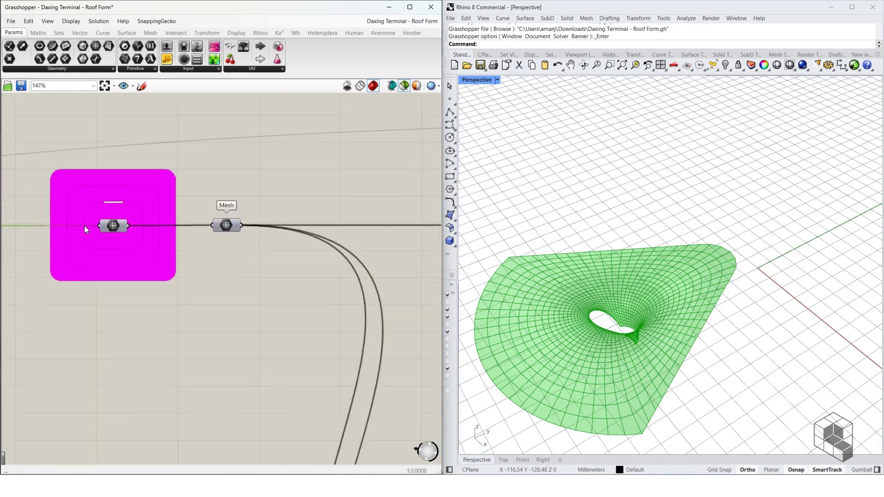
left_click(118, 226)
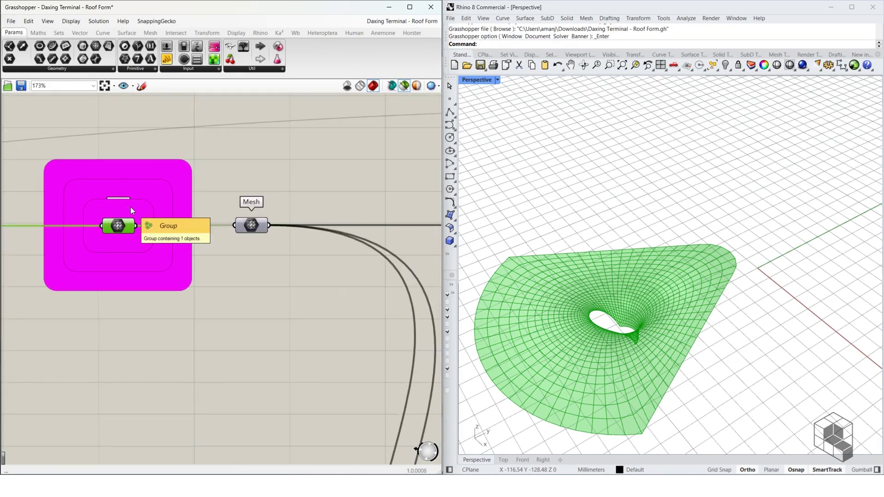
left_click(256, 227)
scroll(115, 225, "down", 6)
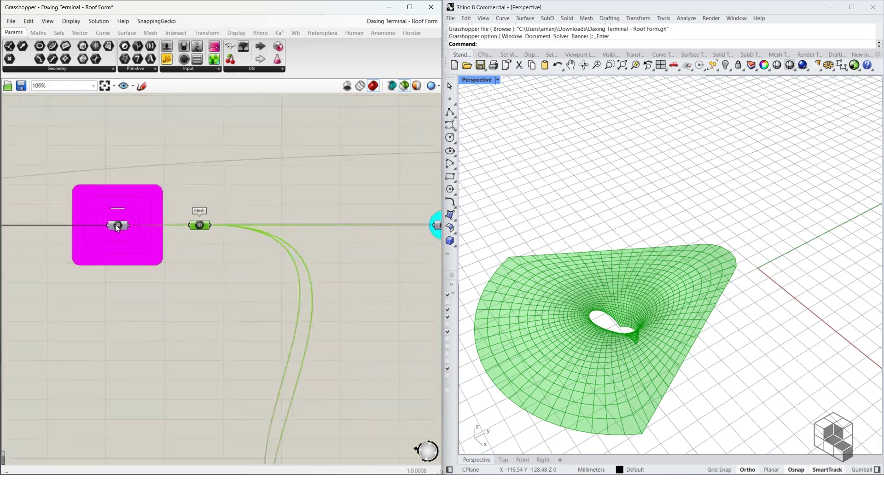
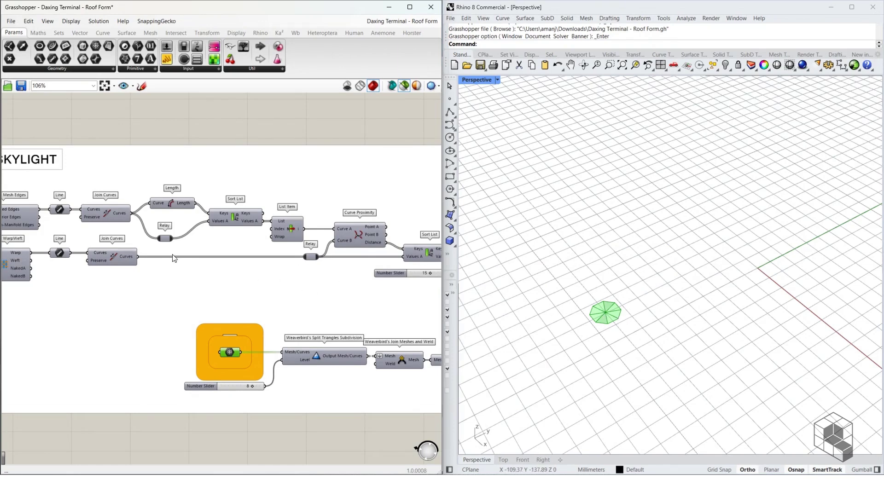
Preview the simulated Mesh together with the SKYLIGHT group's orange base mesh and inspect both in the maximized Top view.
scroll(205, 223, "down", 3)
right_click_drag(58, 211, 177, 314)
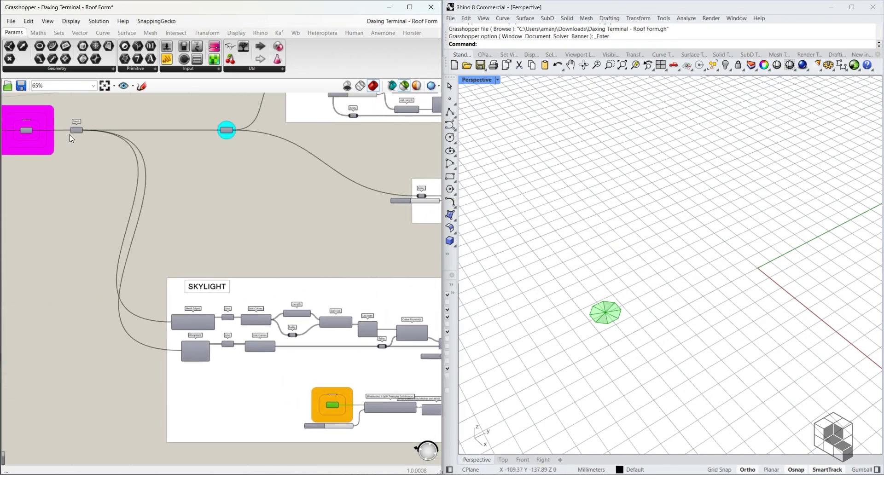
left_click(76, 129)
double_click(482, 82)
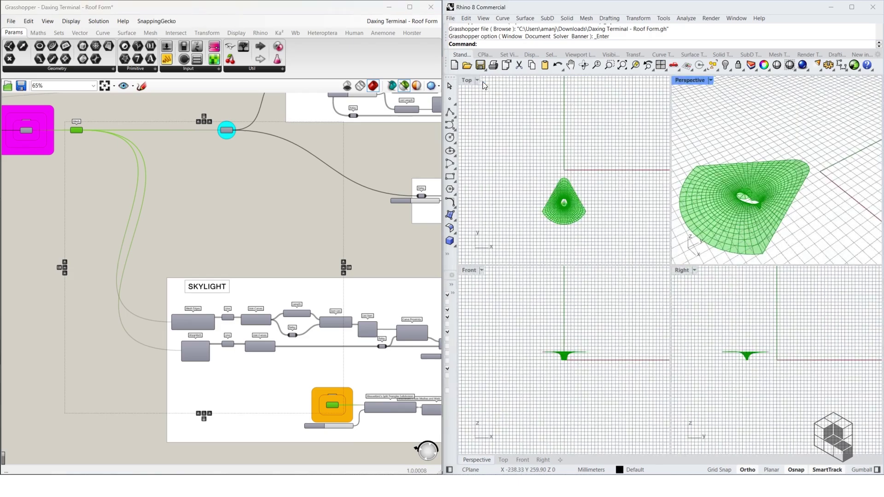
double_click(466, 81)
scroll(652, 321, "up", 8)
scroll(651, 321, "up", 4)
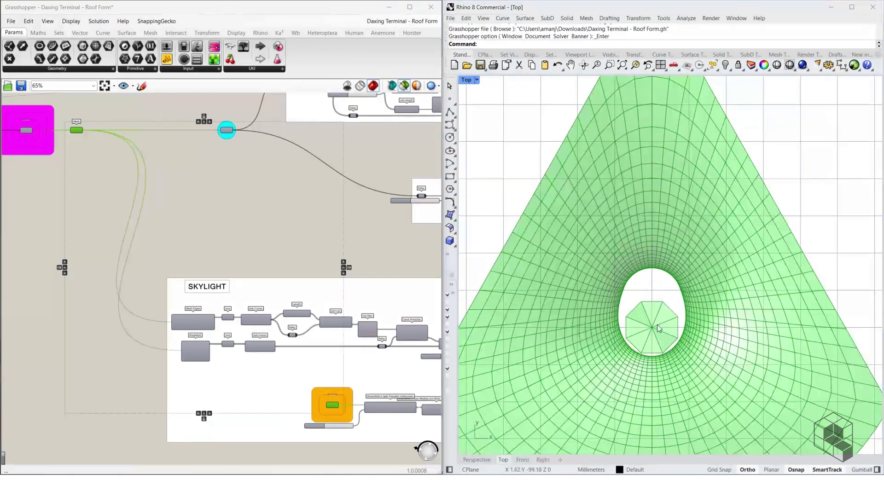
Add the starting Mesh component after Refine to the combined preview for comparison.
scroll(301, 266, "down", 10)
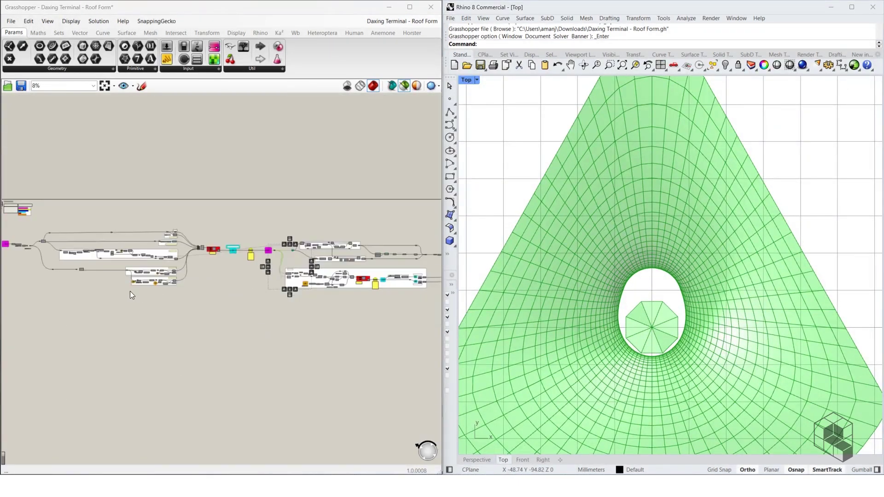
right_click_drag(130, 292, 378, 293)
scroll(278, 237, "up", 8)
scroll(216, 264, "up", 5)
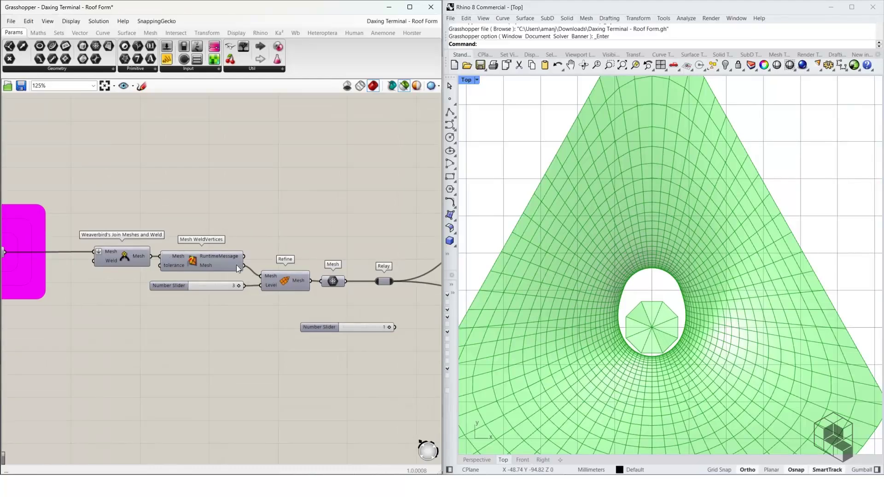
left_click(333, 281)
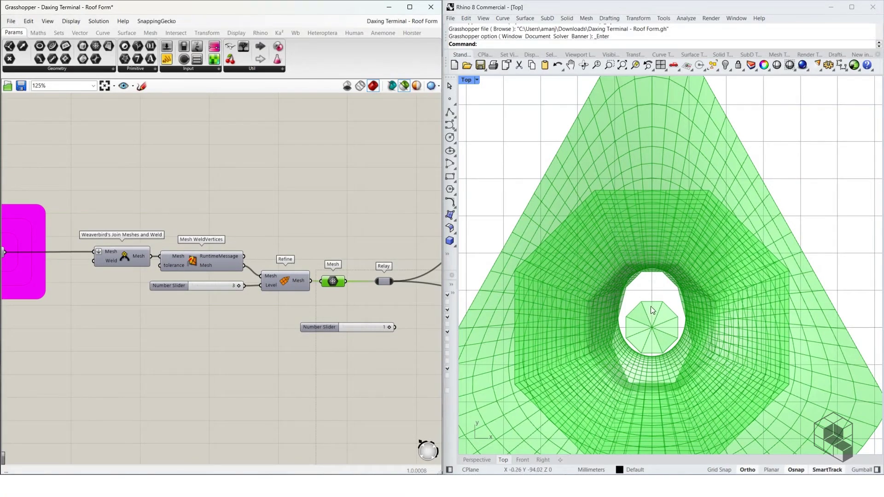
Preview the SKYLIGHT group's orange base mesh together with the Mesh Edges output of the simulated mesh.
scroll(159, 277, "down", 1)
scroll(160, 279, "down", 5)
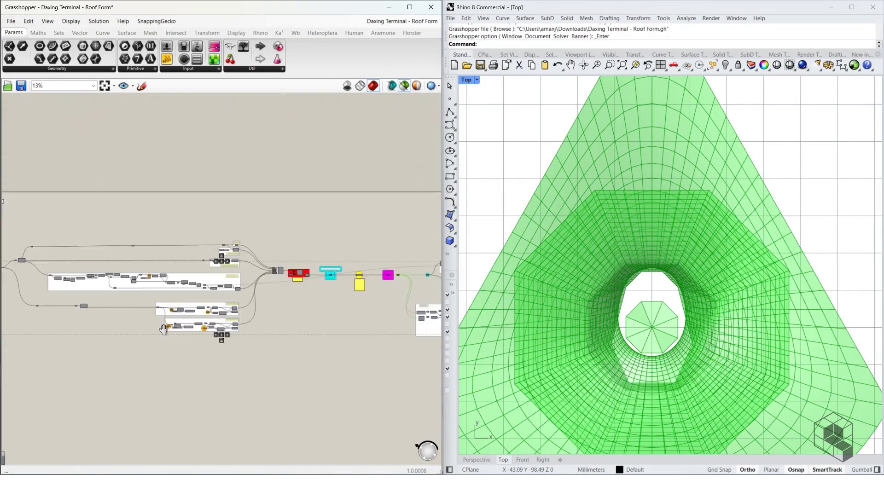
scroll(191, 324, "up", 5)
left_click(207, 331)
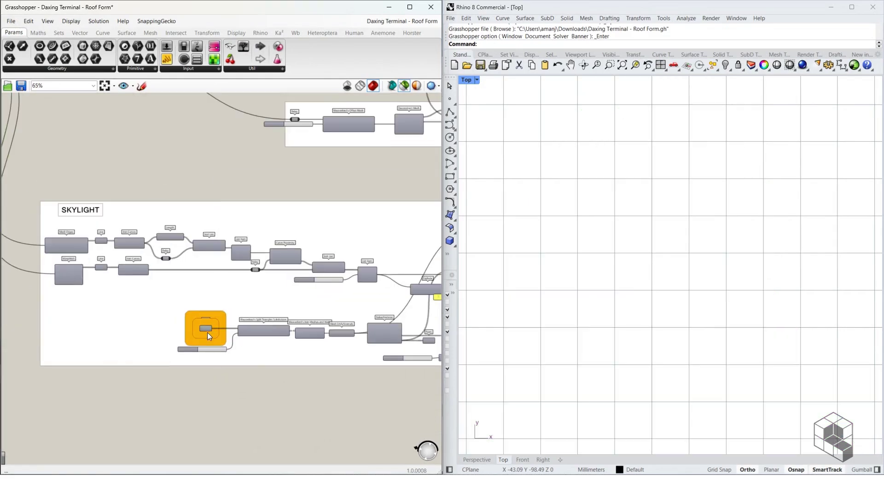
scroll(82, 248, "up", 2)
left_click(75, 244)
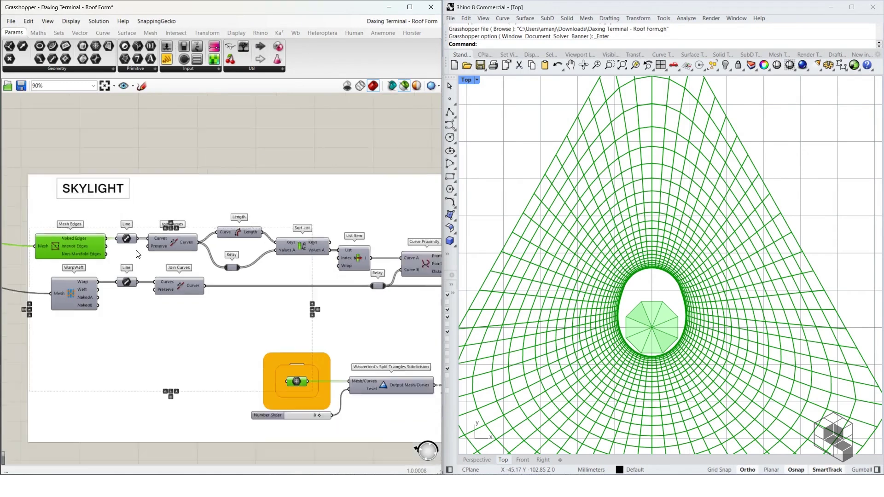
Preview the single curve picked by the SKYLIGHT group's List Item at index 15.
scroll(106, 246, "down", 2)
scroll(74, 241, "up", 2)
scroll(193, 283, "down", 2)
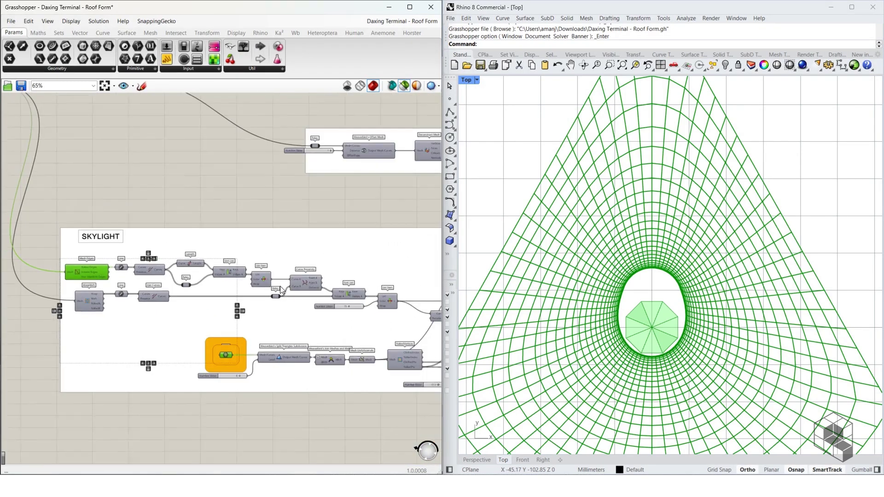
right_click_drag(299, 278, 239, 272)
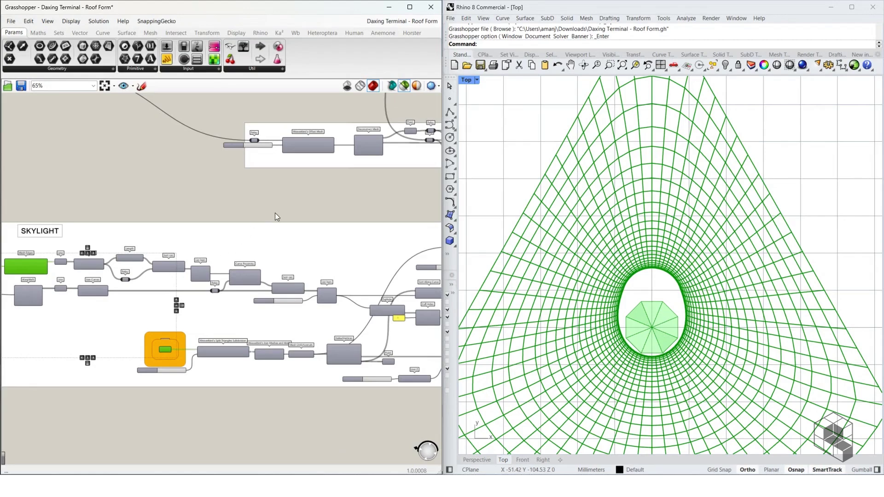
scroll(296, 288, "up", 4)
left_click(351, 298)
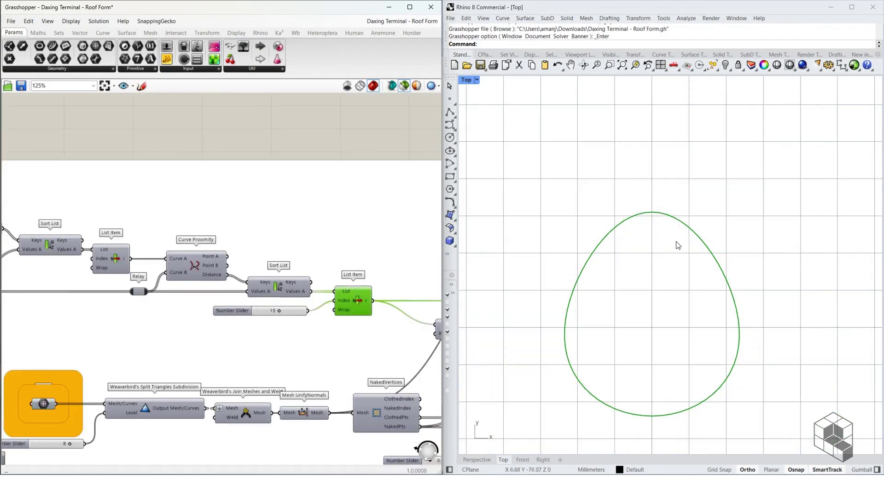
Add the NakedVertices component's points to the List Item curve preview.
scroll(259, 272, "down", 4)
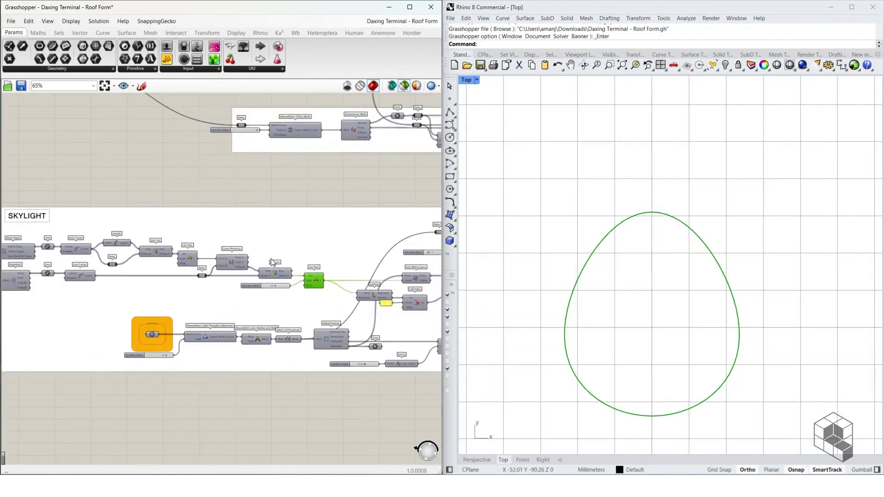
scroll(298, 342, "up", 3)
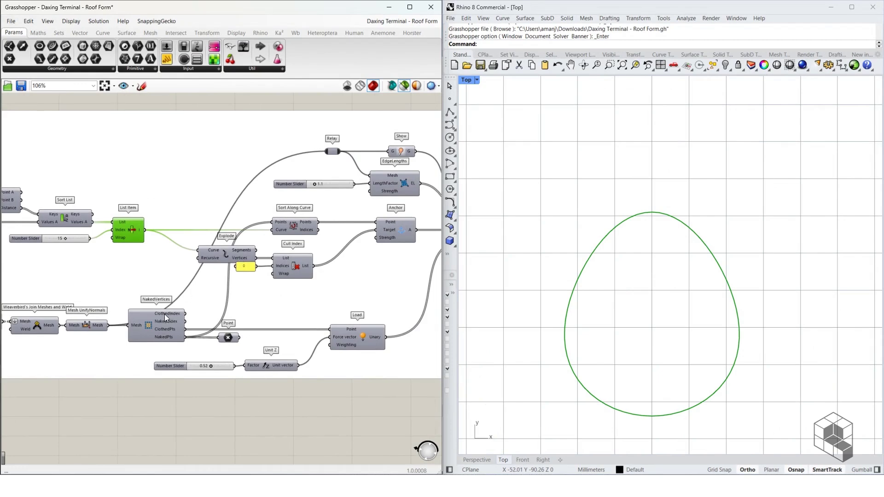
left_click(158, 328, "shift")
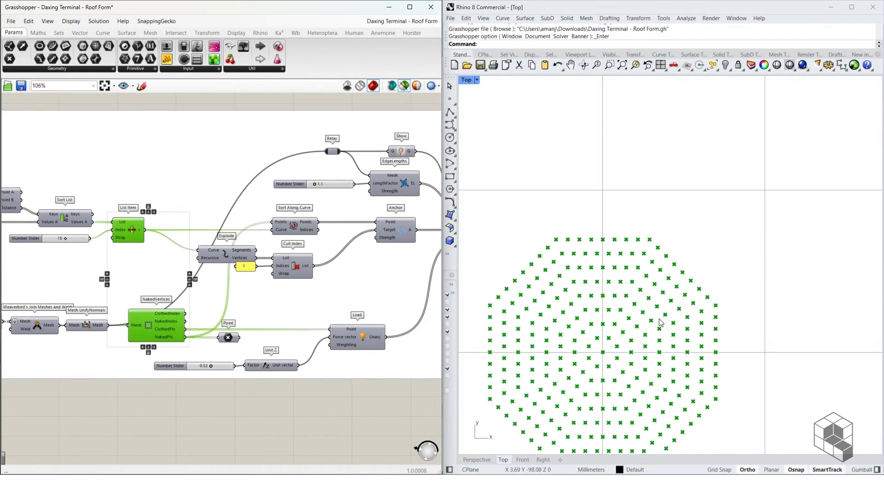
Preview the skylight mesh at Weaverbird's Split Triangles Subdivision and at Mesh UnifyNormals.
scroll(160, 321, "down", 3)
right_click_drag(160, 320, 360, 321)
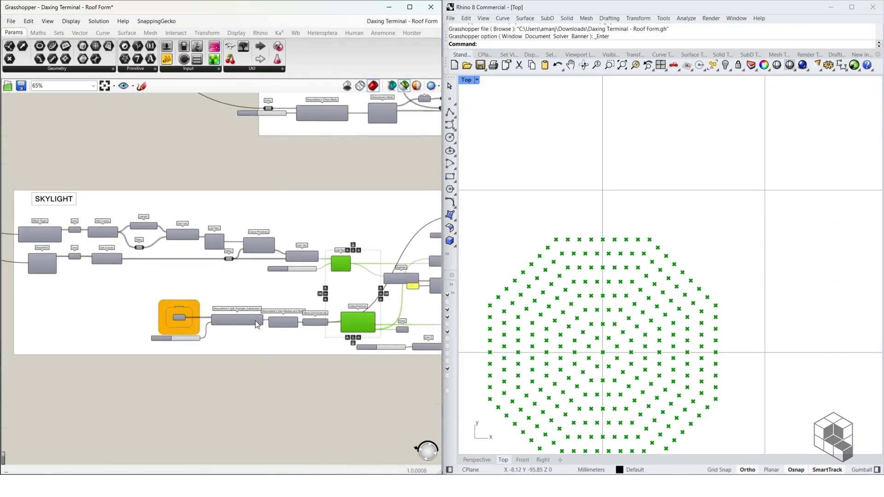
left_click(254, 321)
scroll(654, 274, "up", 2)
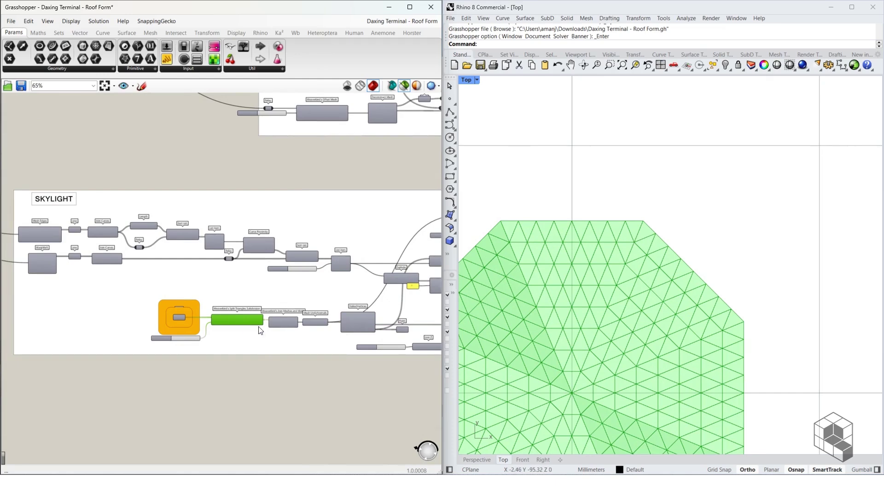
scroll(259, 327, "up", 5)
right_click_drag(287, 327, 34, 357)
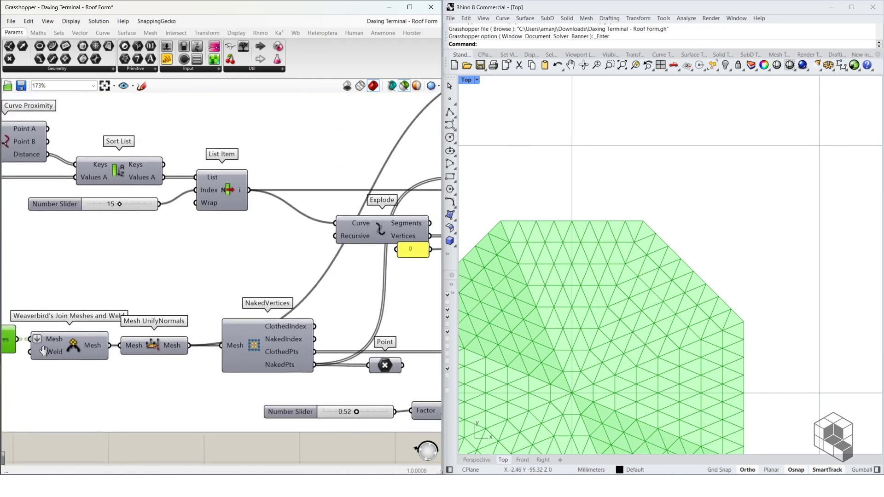
left_click(155, 344)
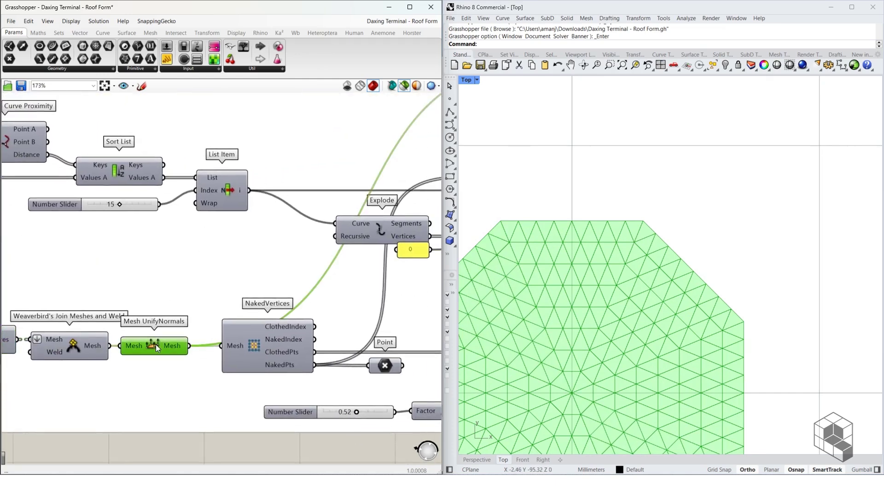
Preview all points of the NakedVertices component, and only its naked boundary points through the Point component.
left_click(280, 339)
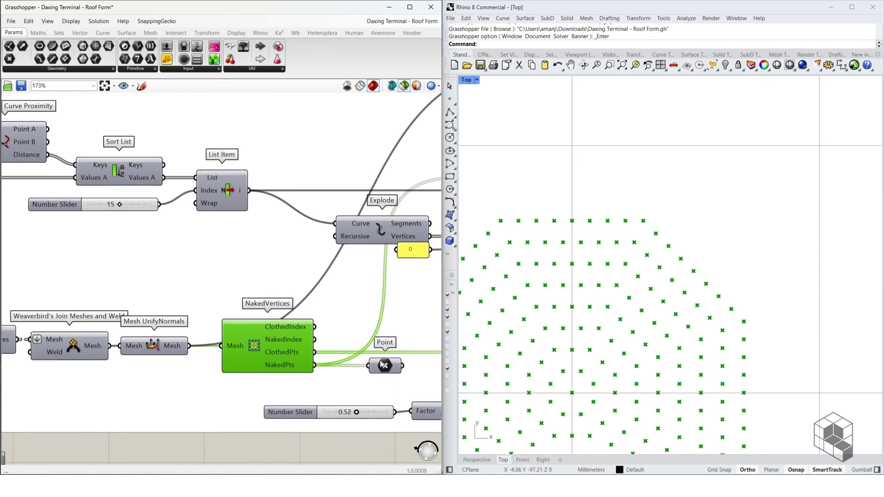
right_click_drag(362, 360, 206, 358)
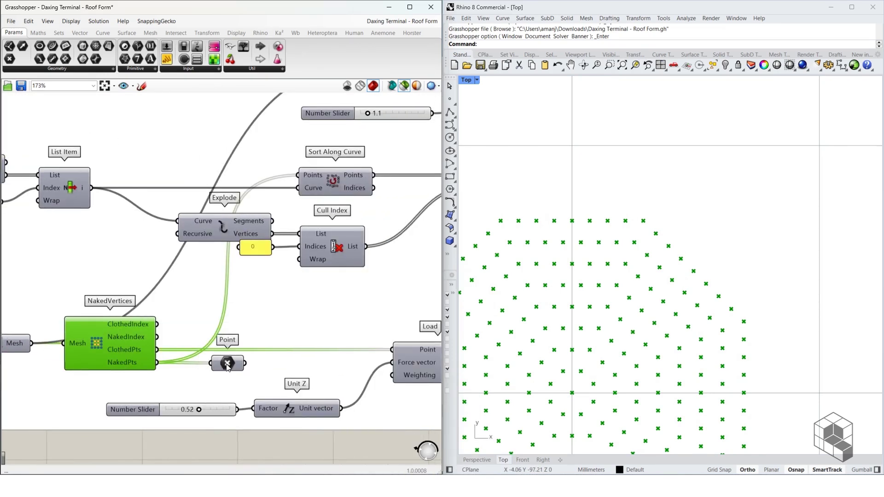
left_click(226, 364)
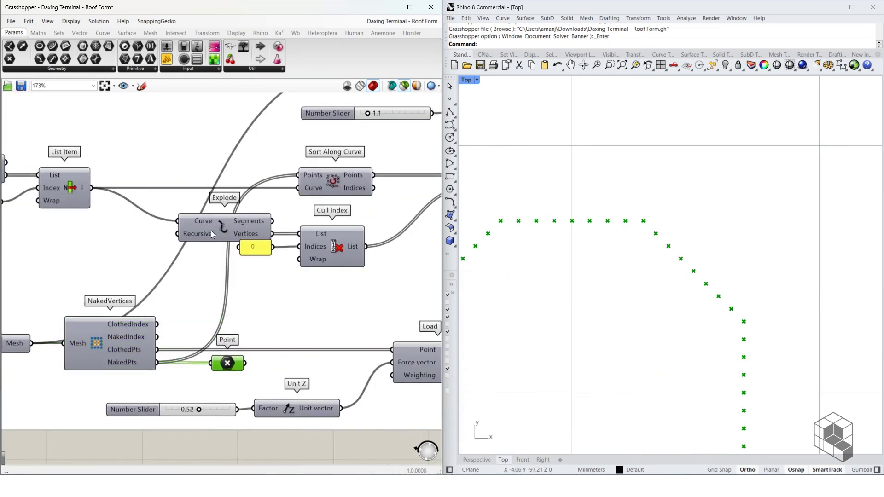
Add the Explode component's vertices to the boundary point preview and trace both point sets into the Anchor goal.
left_click_drag(211, 231, 212, 230, "shift")
scroll(677, 290, "down", 5)
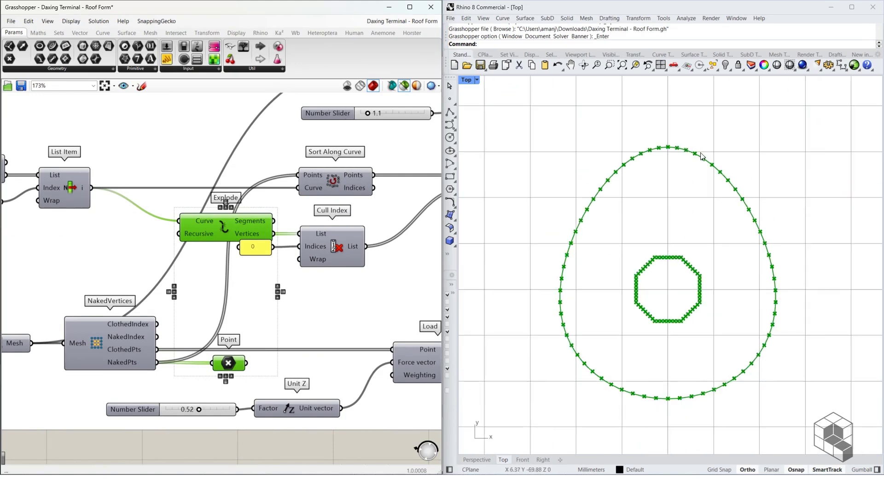
right_click_drag(366, 229, 226, 229)
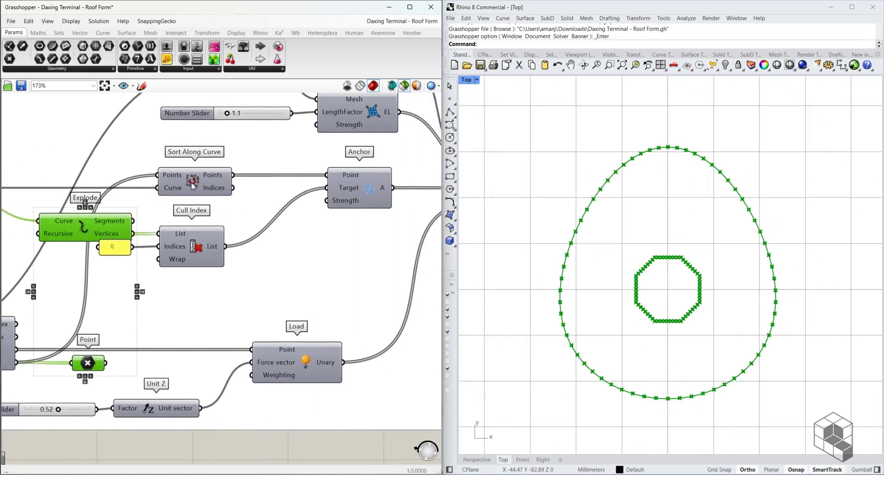
right_click_drag(394, 186, 267, 228)
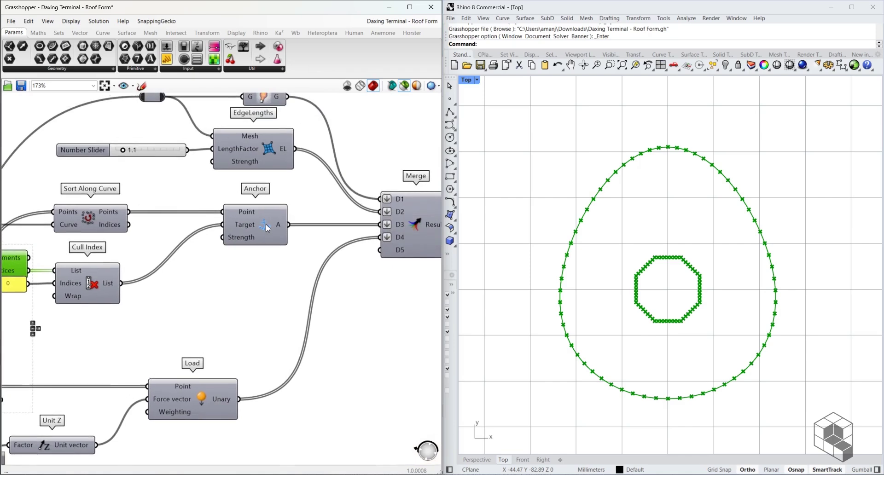
Examine the EdgeLengths goal and preview the Mesh UnifyNormals mesh that feeds it.
right_click_drag(261, 154, 284, 203)
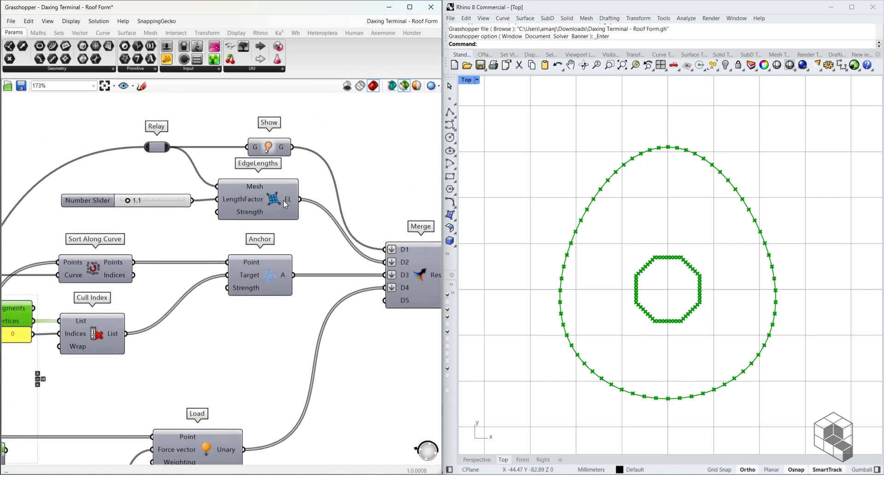
right_click_drag(165, 280, 371, 186)
right_click_drag(156, 294, 388, 243)
left_click(213, 288)
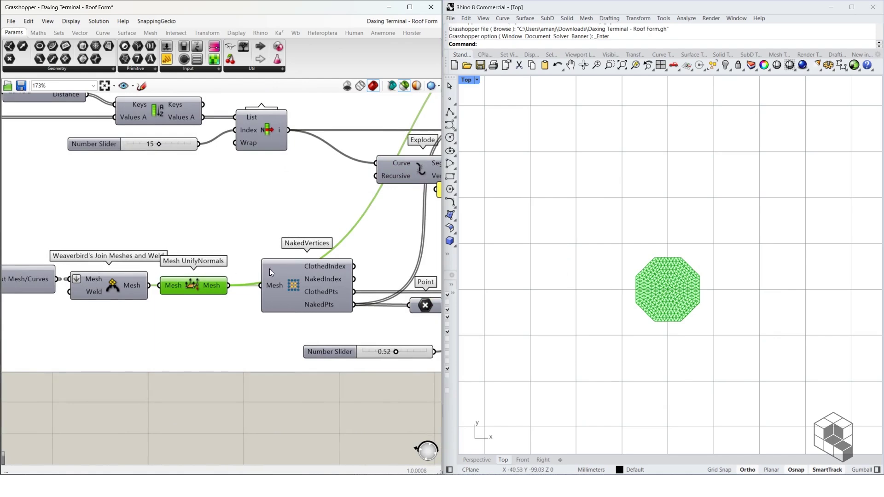
Examine the Load goal with its Unit Z force vector and the Merge that collects all the goals.
right_click_drag(269, 269, 20, 249)
right_click_drag(171, 255, 4, 263)
left_click(241, 299)
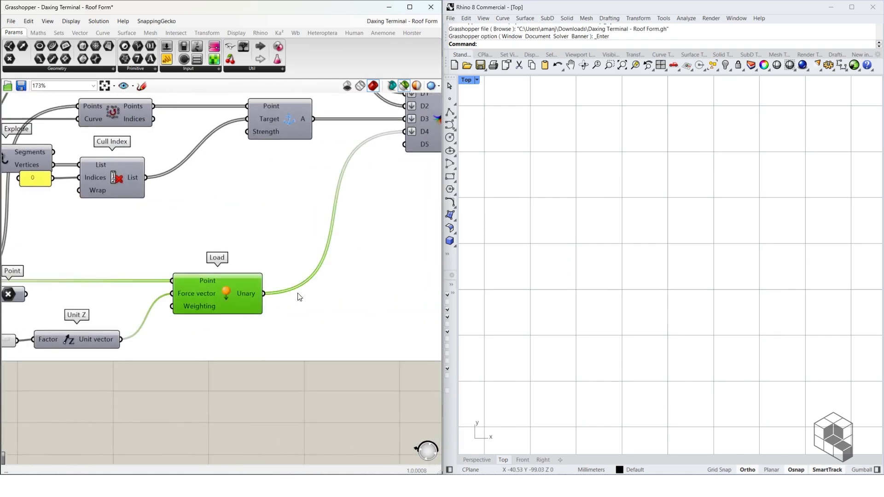
scroll(210, 272, "down", 3)
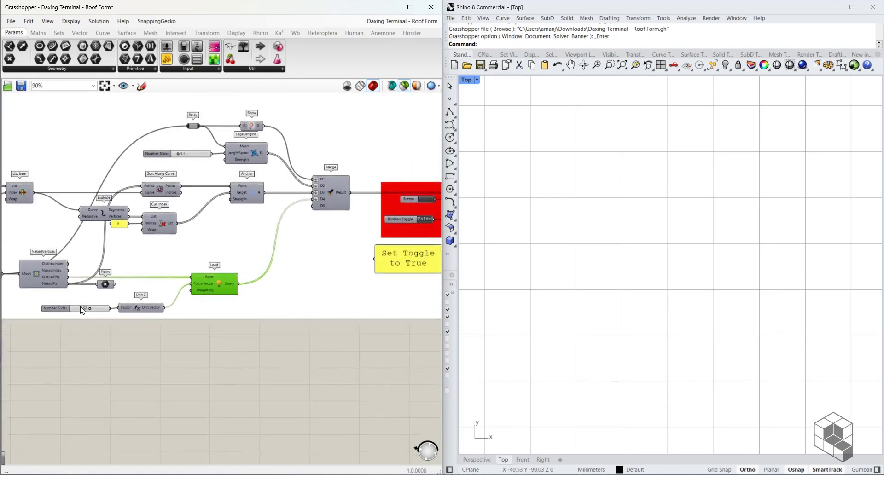
scroll(90, 308, "up", 4)
scroll(145, 315, "down", 3)
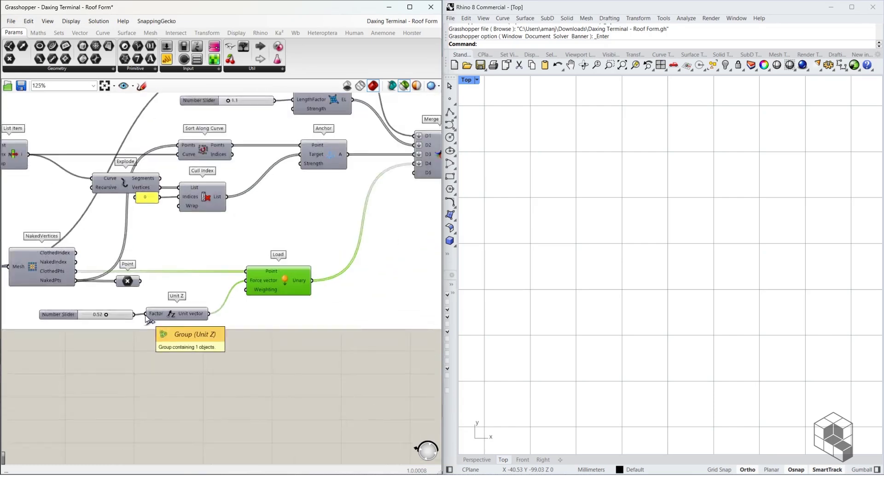
right_click_drag(365, 235, 138, 336)
left_click(204, 272)
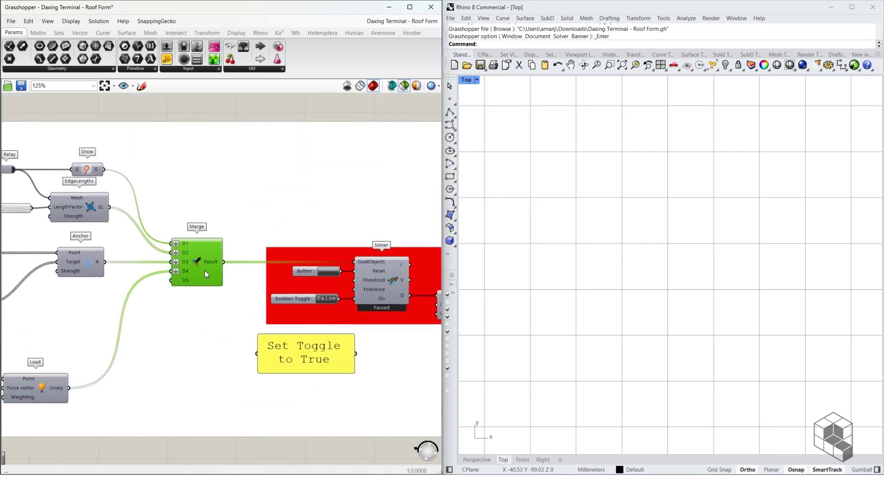
Set the skylight solver's Boolean Toggle to True to run the simulation.
right_click_drag(408, 291, 223, 297)
scroll(185, 311, "up", 2)
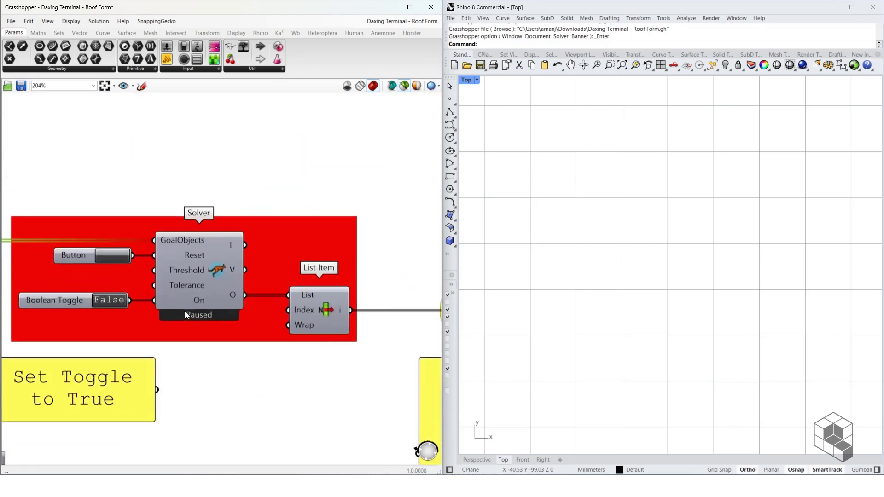
double_click(99, 300)
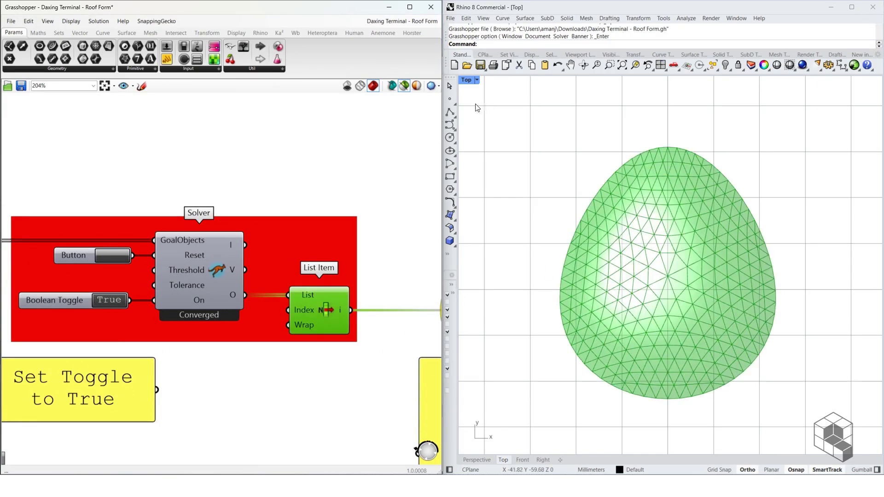
Show the List Item's simulated skylight mesh in the Perspective viewport, seen from a low angle.
double_click(465, 80)
double_click(685, 82)
right_click_drag(648, 317, 623, 294)
scroll(599, 296, "up", 5)
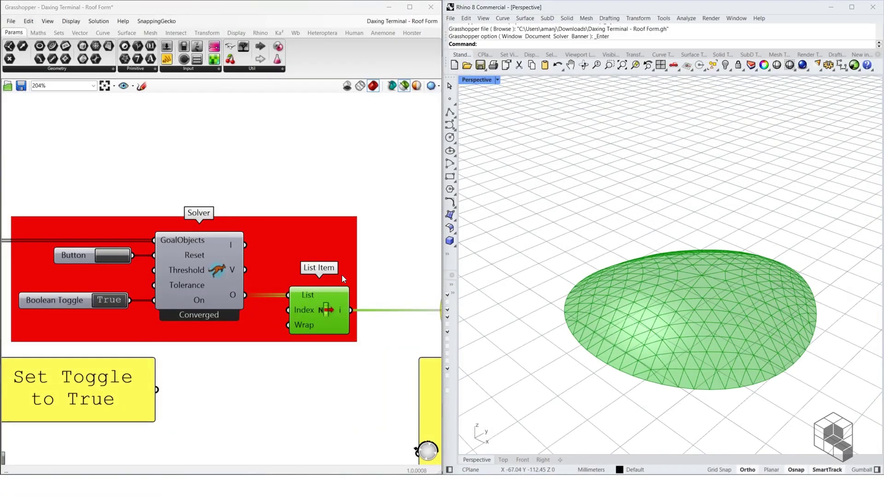
Flip the Boolean Toggle wired to the converged skylight solver's On input.
right_click_drag(342, 274, 179, 283)
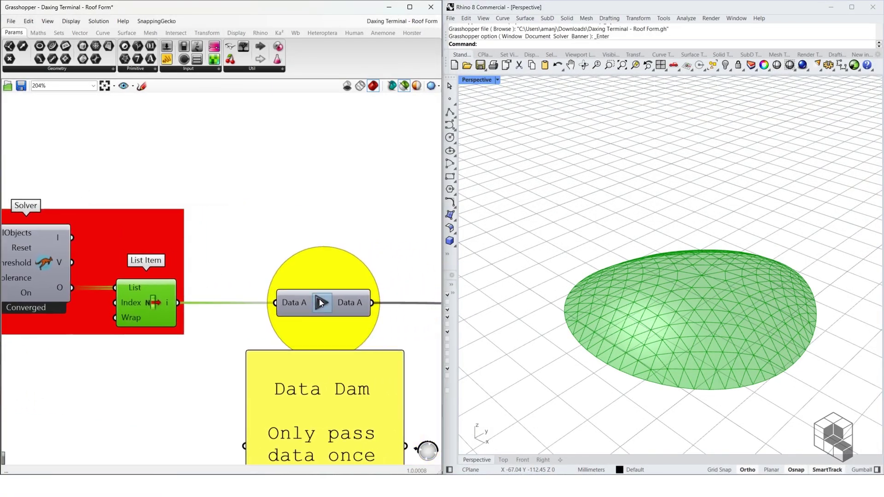
scroll(143, 267, "down", 3)
scroll(69, 265, "up", 5)
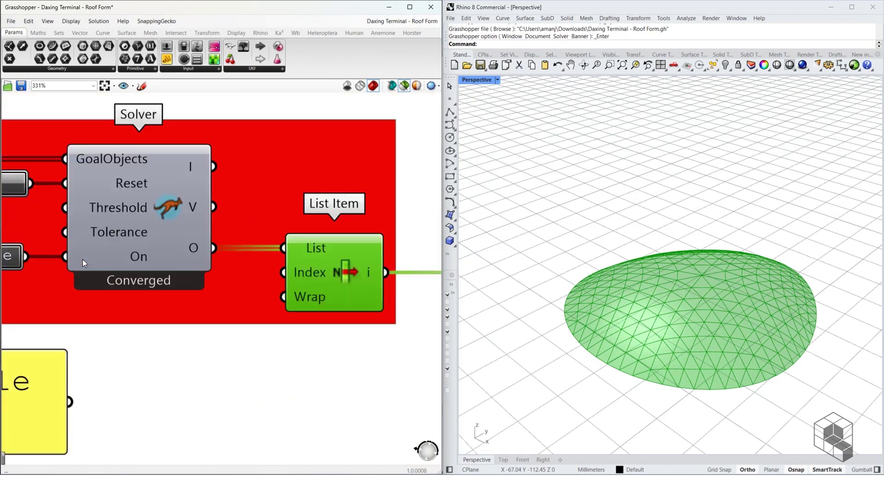
scroll(82, 259, "up", 1)
scroll(123, 273, "down", 5)
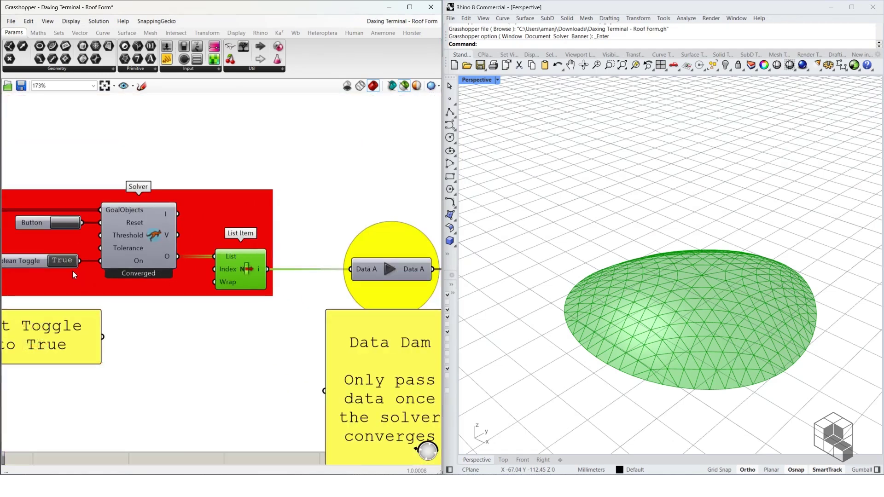
double_click(60, 261)
Release the converged skylight mesh through the Data Dam and preview it at the mesh parameter in the cyan group.
right_click_drag(371, 301, 223, 286)
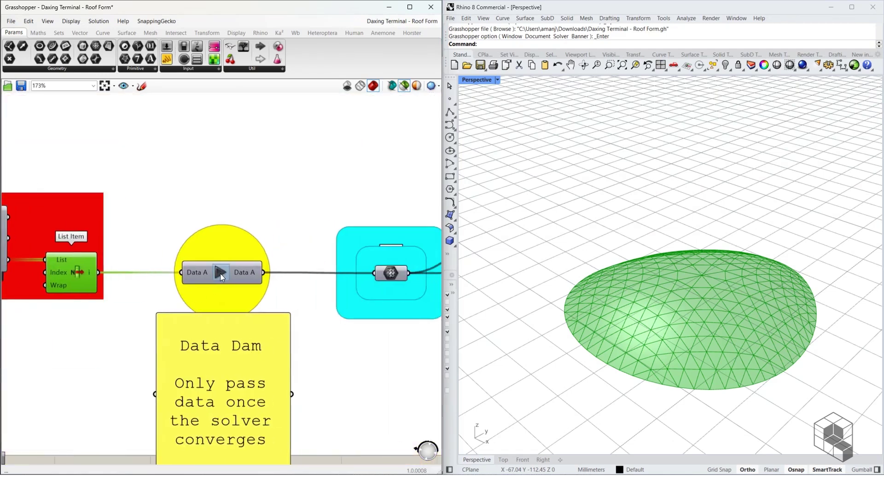
left_click(220, 274)
scroll(146, 300, "down", 5)
scroll(202, 287, "up", 3)
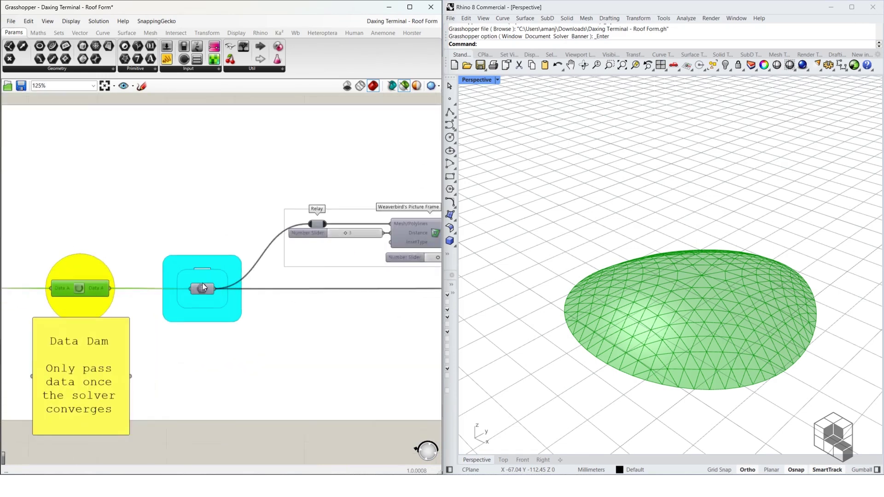
left_click(203, 288)
Preview the skylight's triangular frame mesh at Weaverbird's Picture Frame and inspect its members up close.
right_click_drag(341, 273, 66, 268)
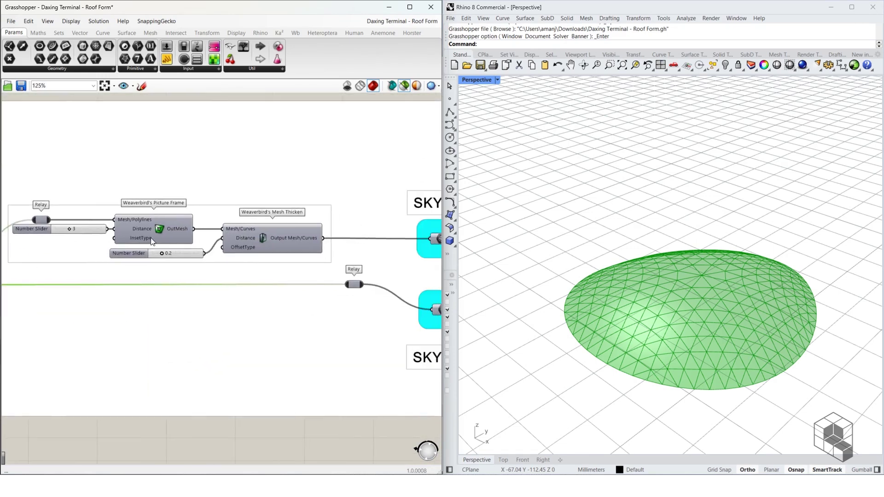
scroll(180, 239, "down", 2)
scroll(738, 267, "up", 5)
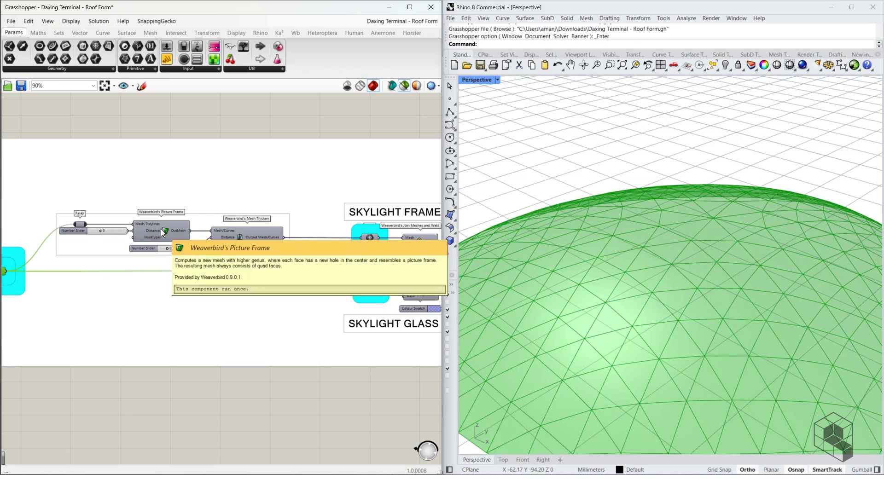
scroll(132, 226, "up", 3)
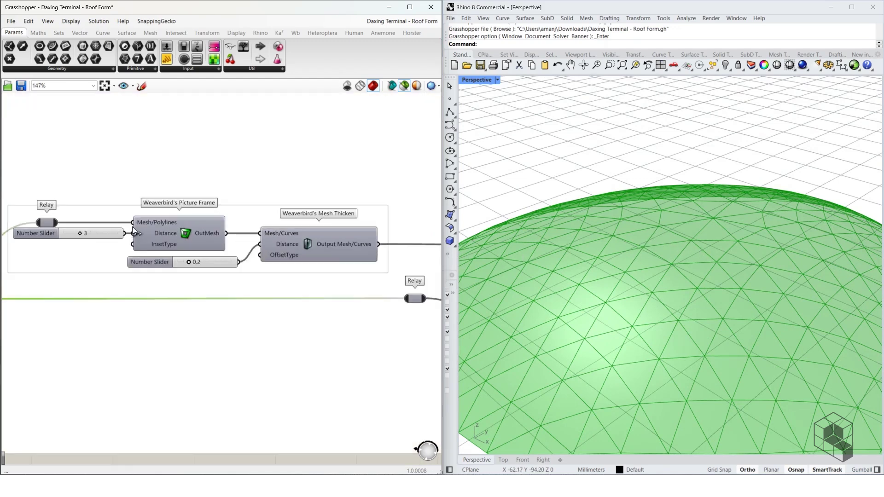
left_click(182, 222)
scroll(678, 267, "up", 3)
scroll(671, 265, "down", 1)
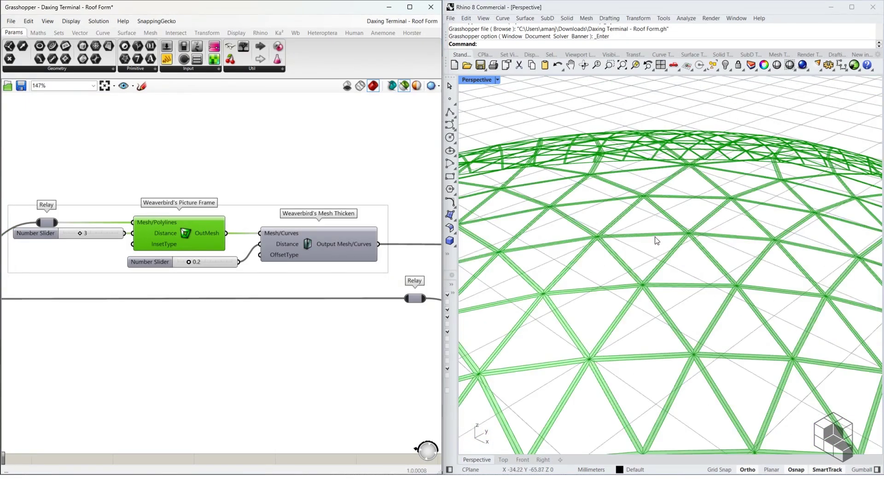
right_click_drag(682, 250, 676, 281)
scroll(659, 261, "down", 3)
scroll(610, 350, "up", 4)
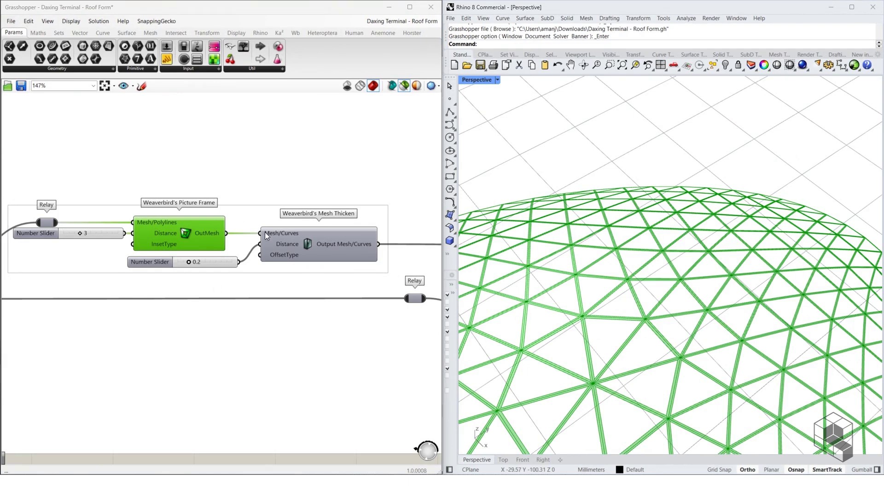
Preview the thickened skylight frame at Weaverbird's Mesh Thicken and its black version at the SKYLIGHT FRAME group's Mesh Colours.
left_click(329, 241)
scroll(628, 278, "up", 5)
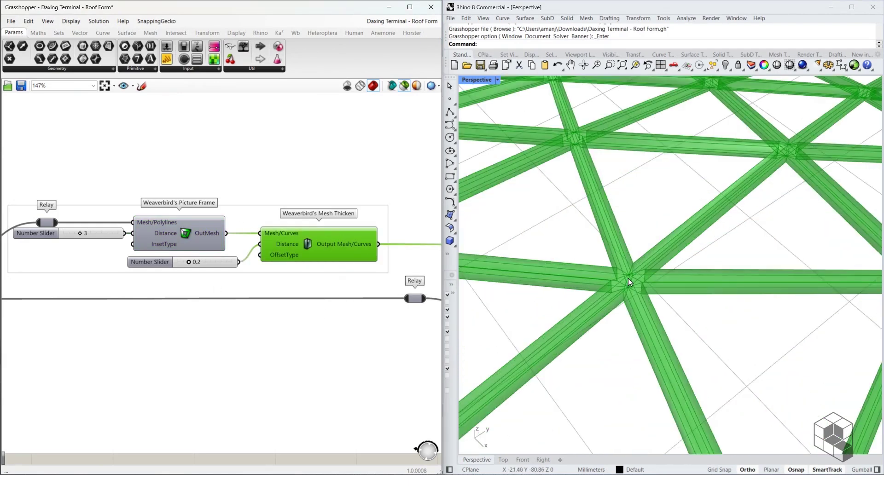
right_click_drag(299, 232, 2, 221)
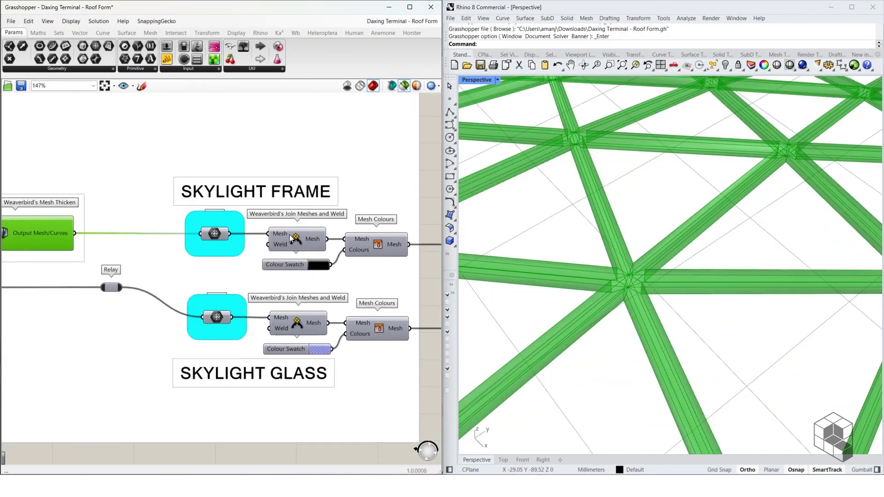
left_click(217, 233)
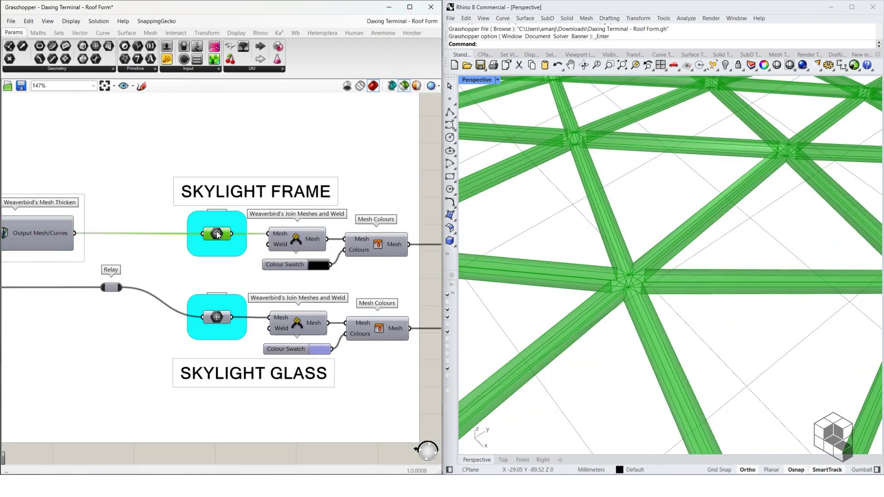
left_click(396, 242)
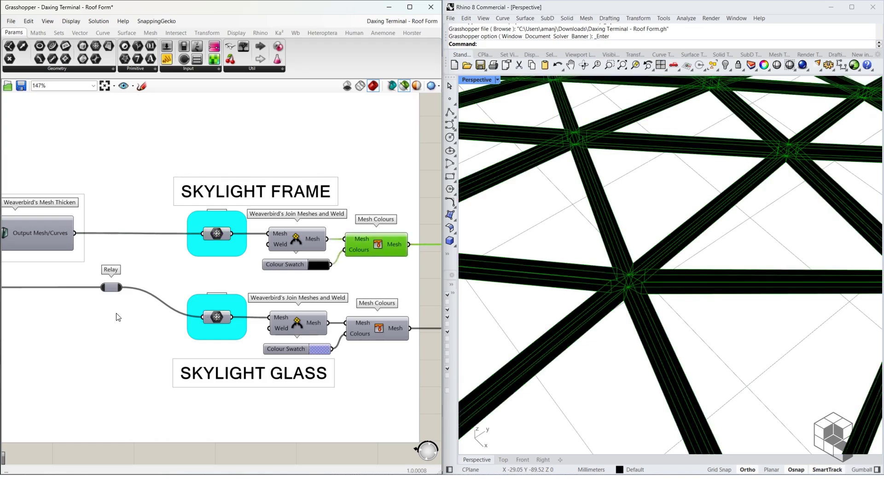
Preview the released skylight mesh again at the mesh parameter following the Data Dam.
scroll(116, 313, "down", 2)
right_click_drag(116, 314, 493, 304)
scroll(197, 286, "down", 1)
scroll(183, 283, "up", 2)
left_click(173, 274)
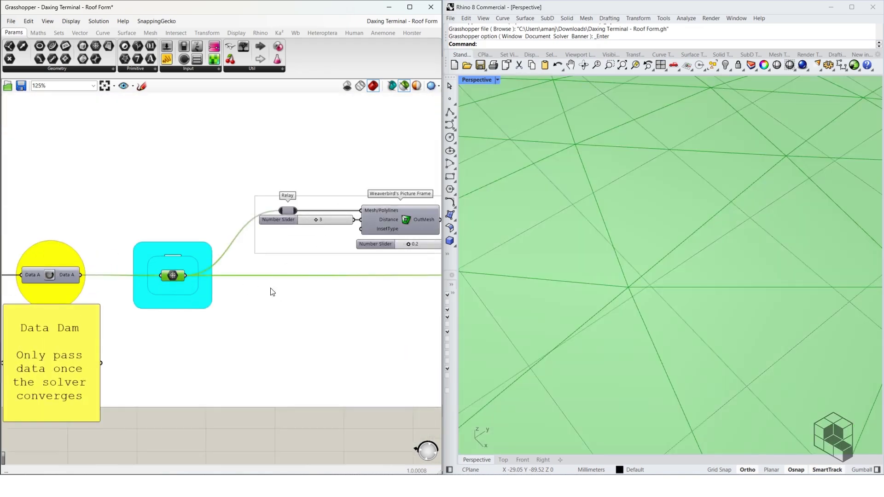
Preview the coloured glass mesh at the SKYLIGHT GLASS group's Mesh Colours.
right_click_drag(363, 295, 76, 289)
scroll(466, 290, "down", 8)
scroll(207, 278, "down", 4)
right_click_drag(321, 306, 241, 313)
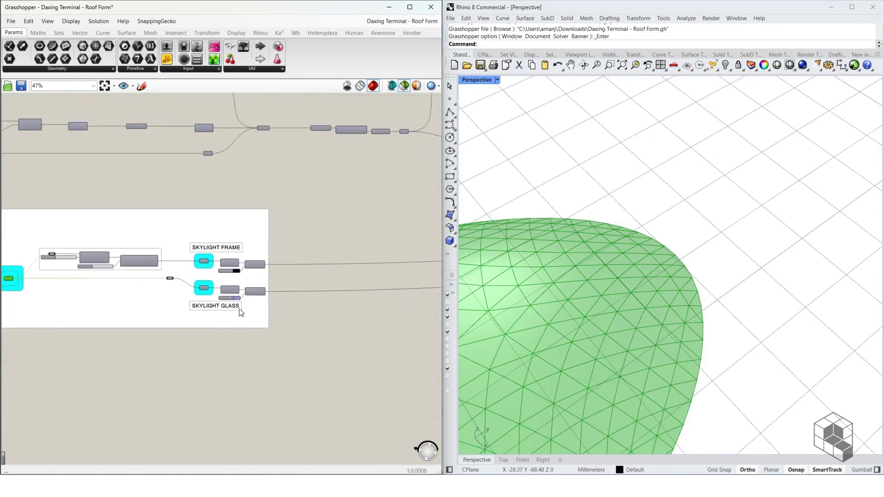
scroll(239, 312, "up", 6)
left_click(348, 299)
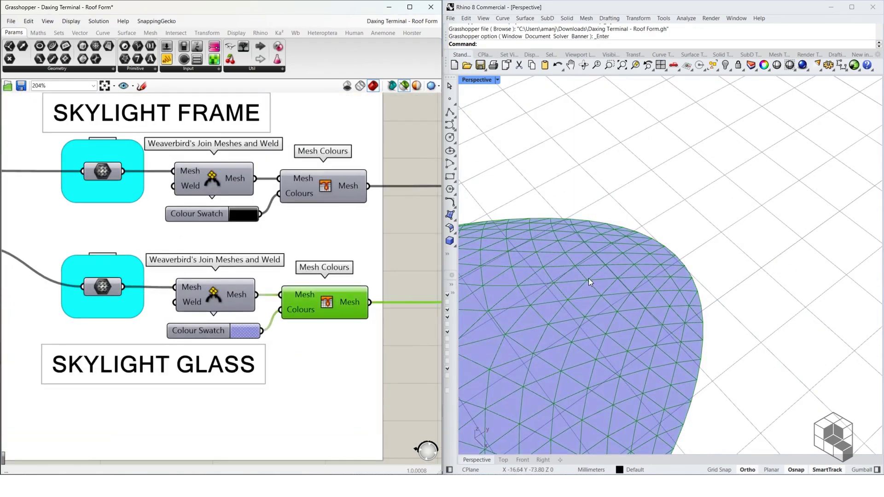
Preview the skylight frame and glass at the Mesh parameters feeding the four-input Merge.
scroll(164, 288, "down", 12)
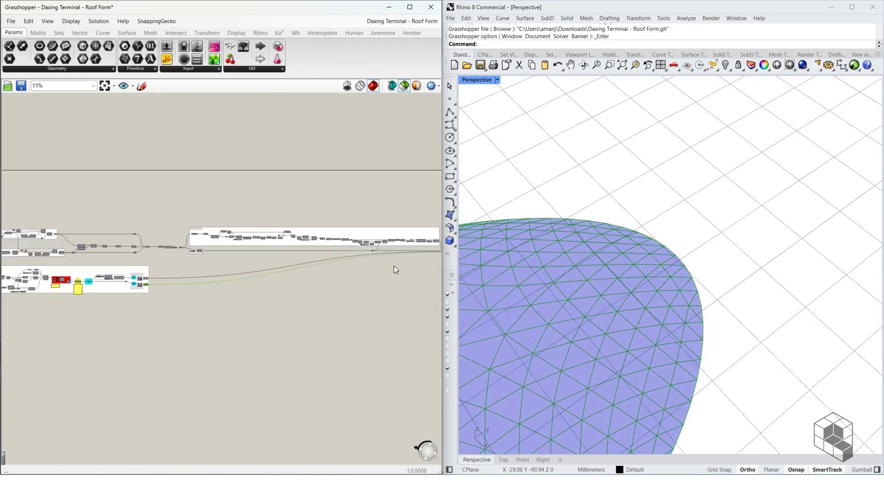
scroll(253, 251, "up", 11)
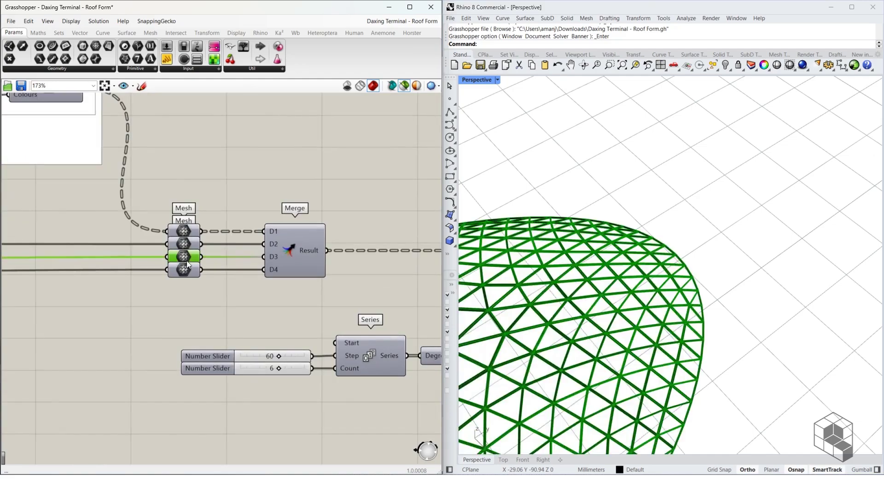
scroll(302, 272, "down", 10)
Preview the roof mesh at the parameter before Deconstruct Mesh and view its column and opening from a low angle.
scroll(117, 252, "up", 4)
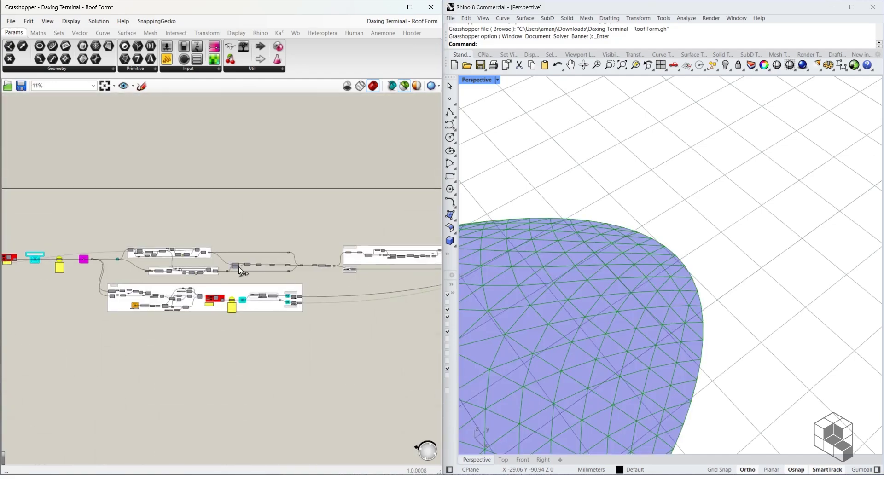
scroll(117, 251, "up", 7)
left_click(100, 310)
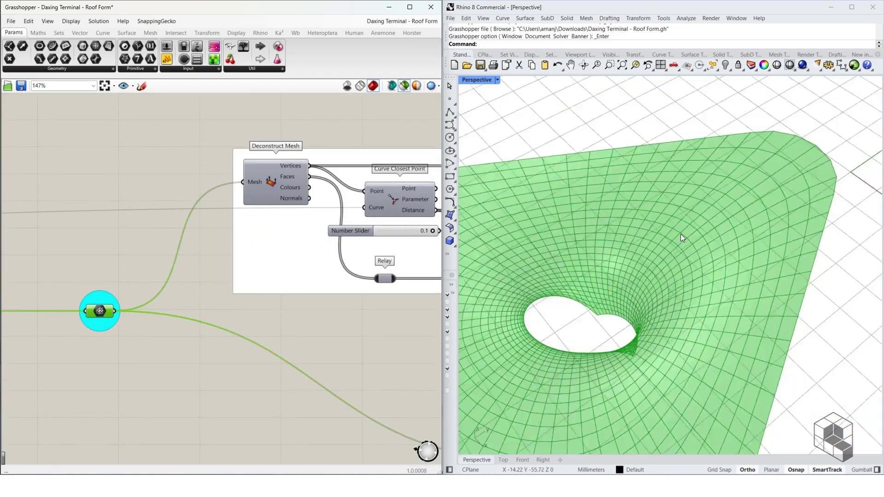
right_click_drag(623, 228, 658, 142)
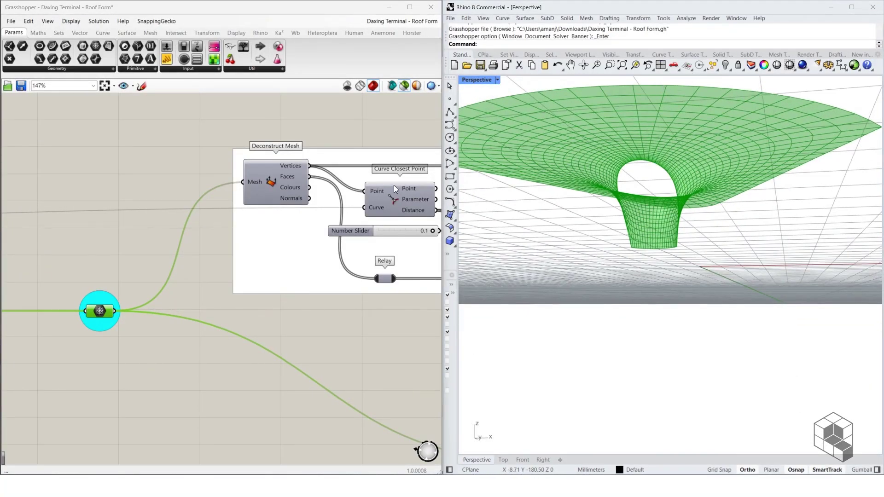
Preview the rebuilt roof mesh at the Mesh parameter following the upper Construct Mesh and view it from above.
scroll(101, 250, "down", 3)
scroll(101, 249, "down", 3)
right_click_drag(150, 267, 76, 270)
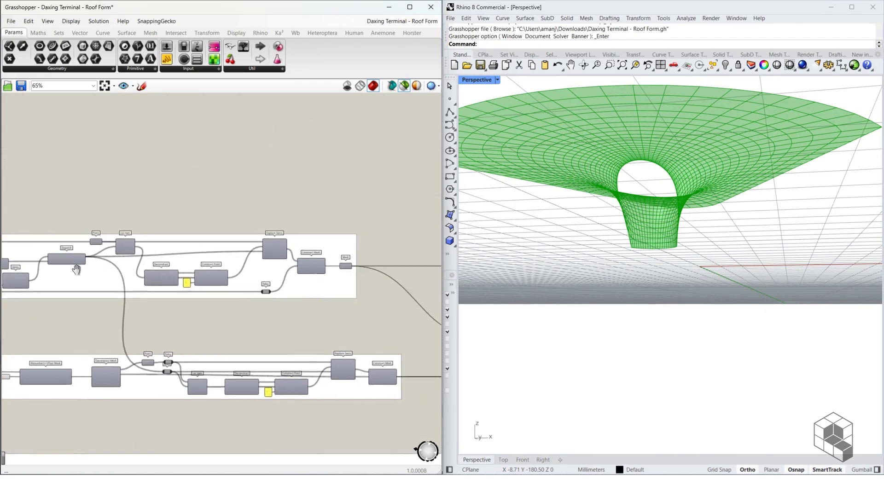
scroll(344, 266, "up", 6)
left_click(341, 266)
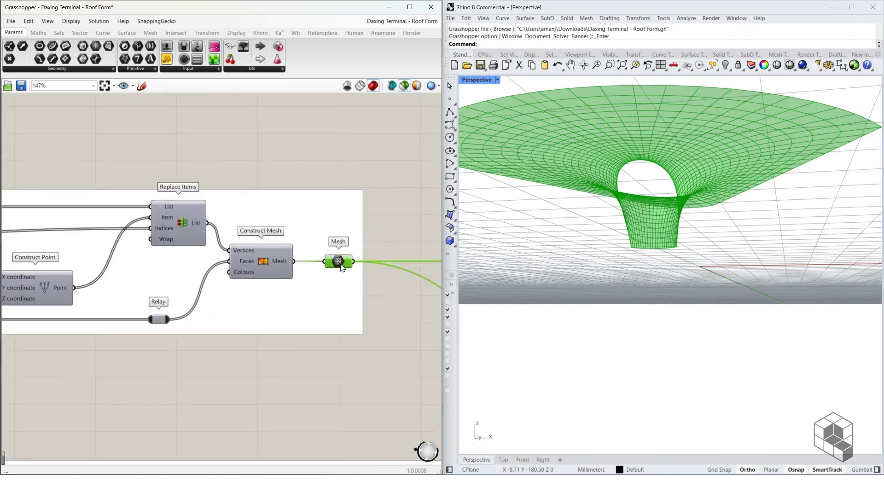
right_click_drag(602, 177, 604, 221)
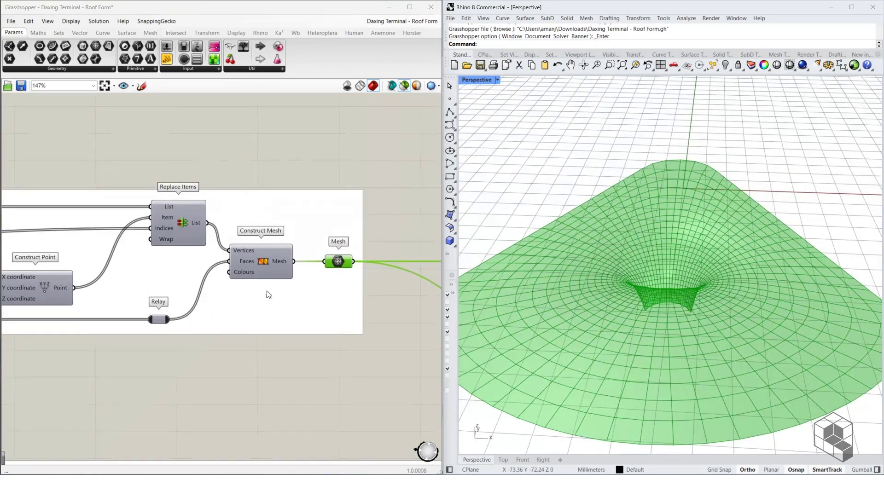
Preview the source roof mesh at the highlighted Mesh parameter that feeds both the Deconstruct Mesh and offset branches.
scroll(327, 233, "down", 10)
scroll(132, 260, "up", 4)
left_click(64, 252)
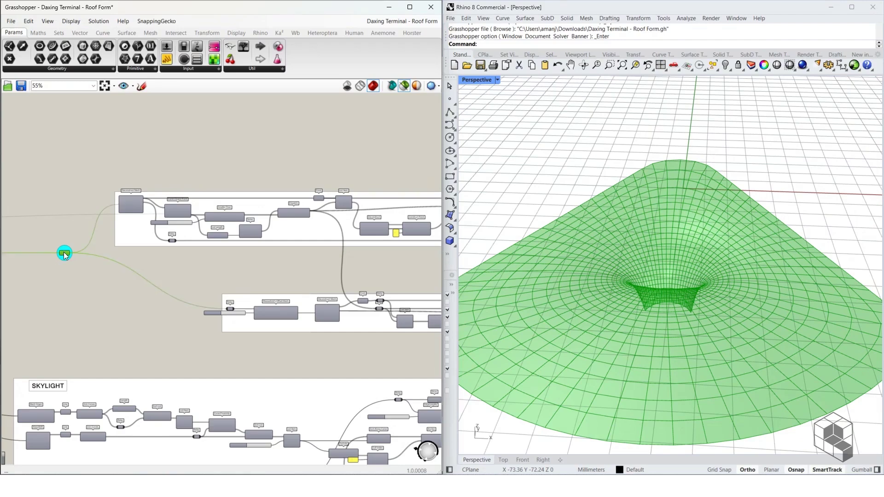
Preview the column base vertices at List Item and the full vertex list at Replace Items in the upper group.
scroll(212, 215, "up", 6)
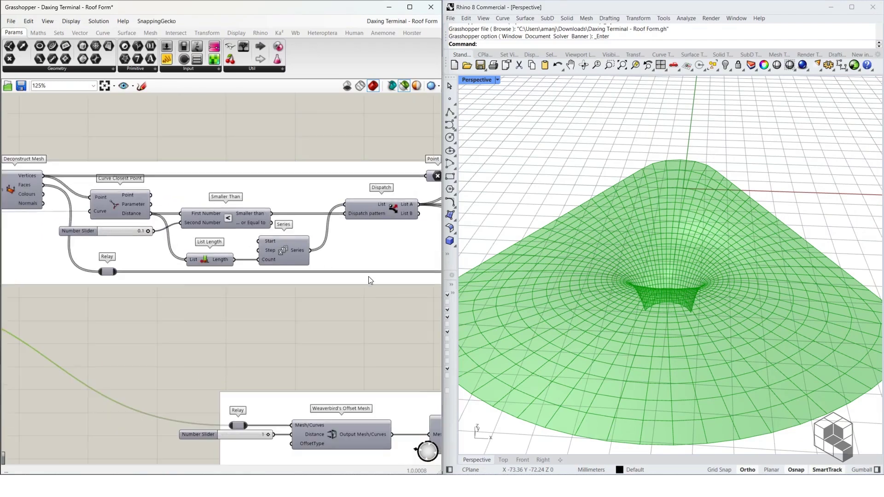
right_click_drag(371, 280, 131, 266)
left_click(223, 187)
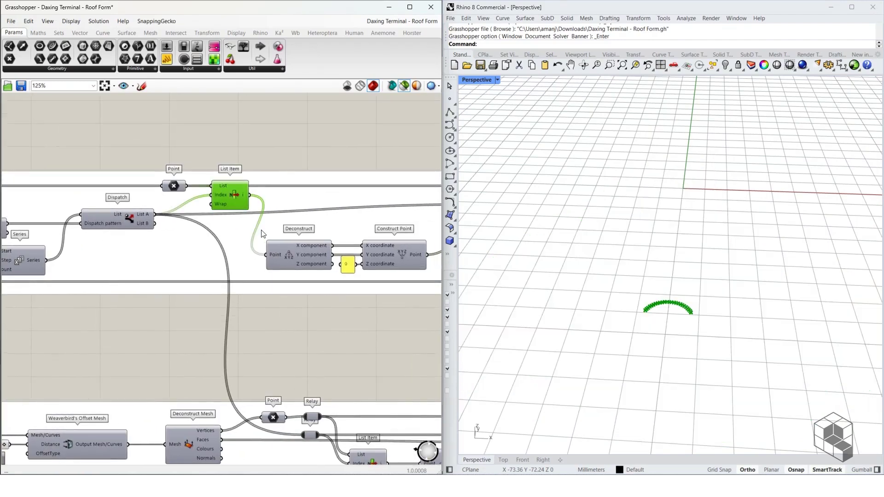
right_click_drag(410, 253, 174, 239)
left_click(173, 239)
left_click(283, 181)
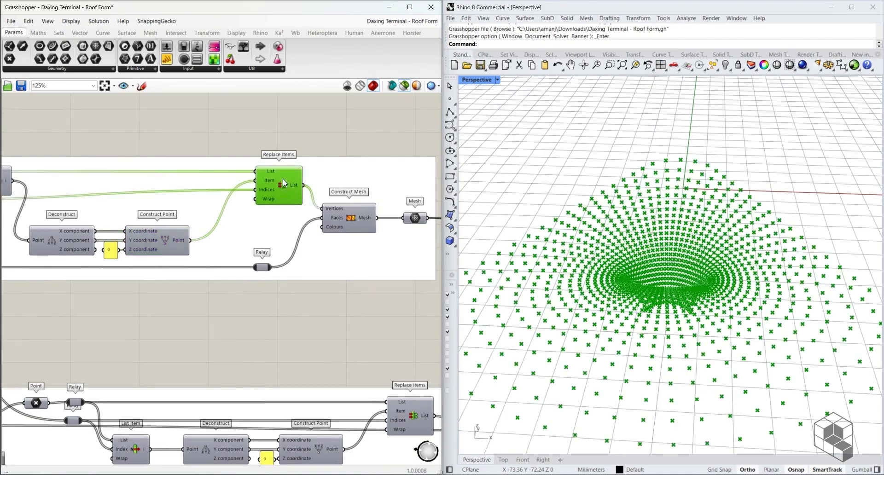
Preview the roof mesh at the upper Mesh parameter and the offset mesh at the lower group's Construct Mesh.
right_click_drag(698, 302, 631, 404)
right_click_drag(331, 250, 230, 179)
left_click(288, 155)
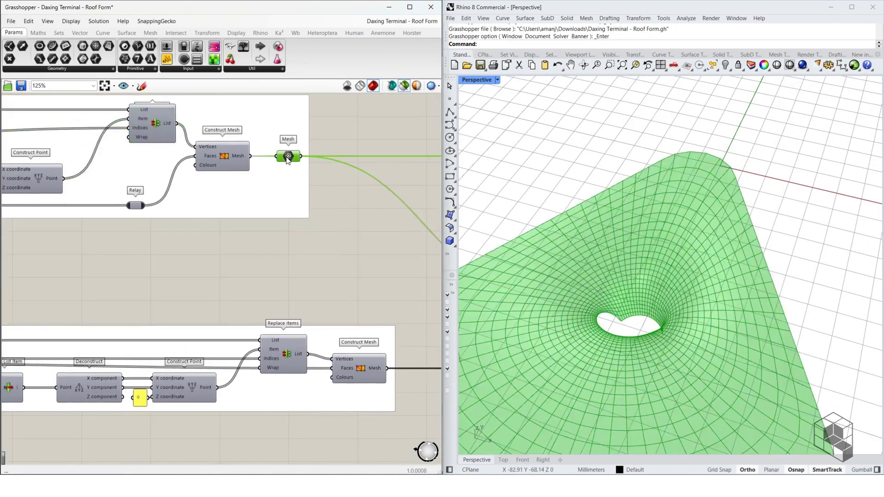
left_click(365, 371)
right_click_drag(378, 306, 284, 306)
scroll(212, 273, "down", 5)
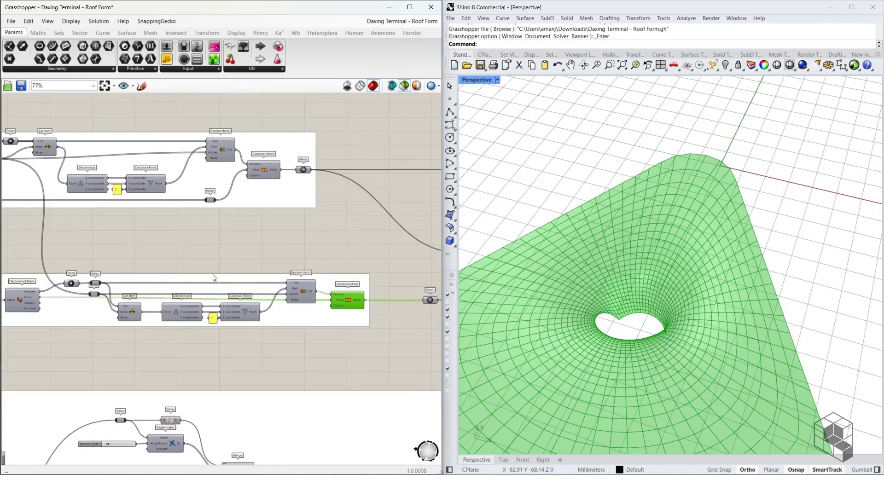
Preview the offset roof mesh at Weaverbird's Offset Mesh in the lower group.
scroll(135, 285, "up", 8)
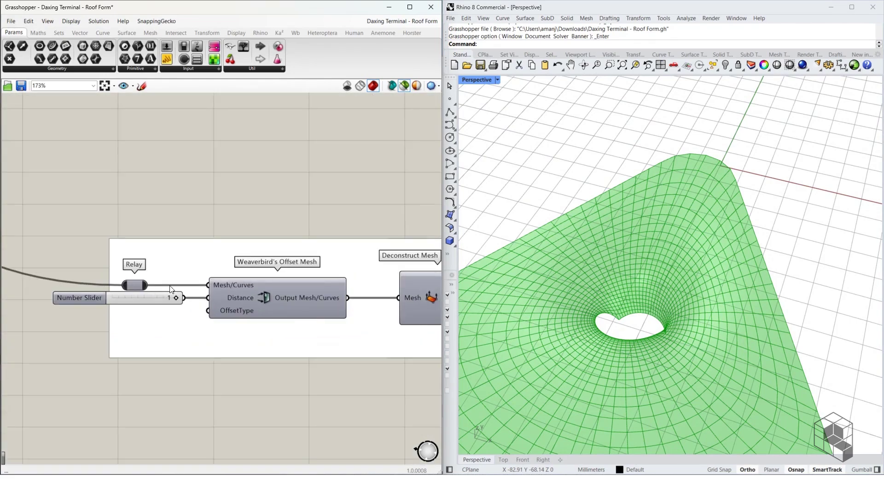
left_click(293, 300)
scroll(661, 220, "down", 3)
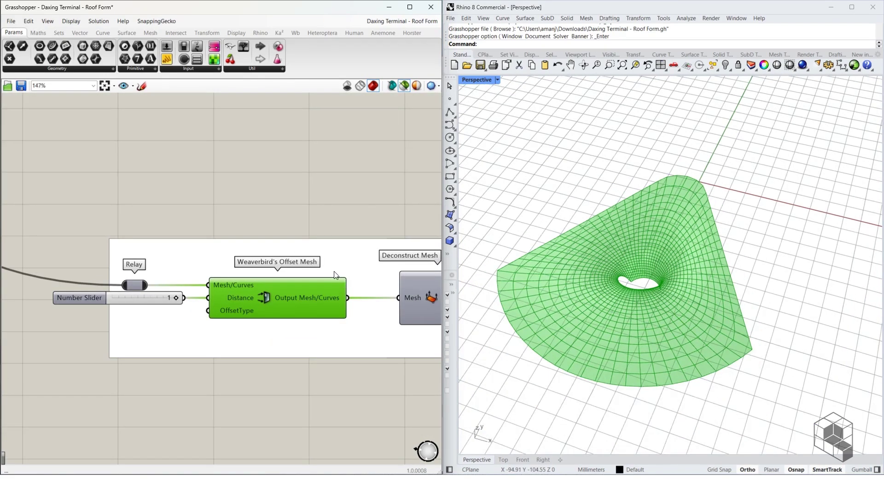
Preview the source mesh feeding the offset branch again and view it from a low side angle.
scroll(335, 275, "down", 4)
scroll(94, 179, "up", 3)
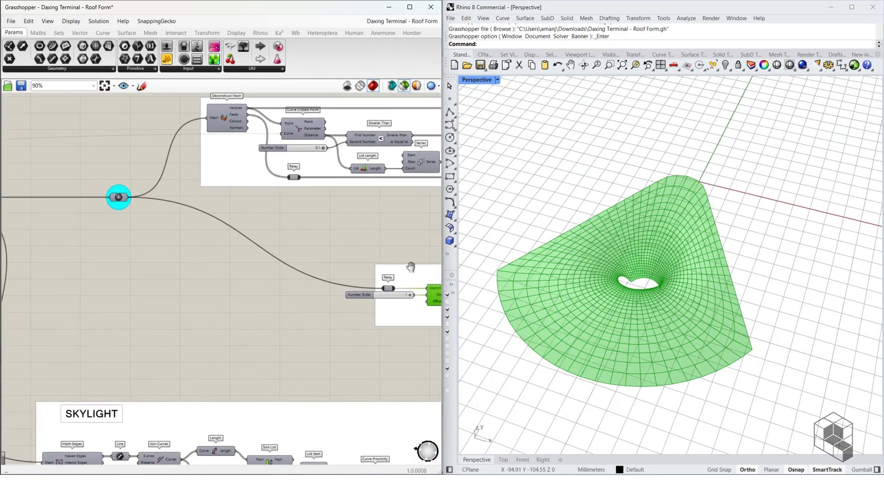
right_click_drag(410, 267, 293, 263)
left_click(7, 195)
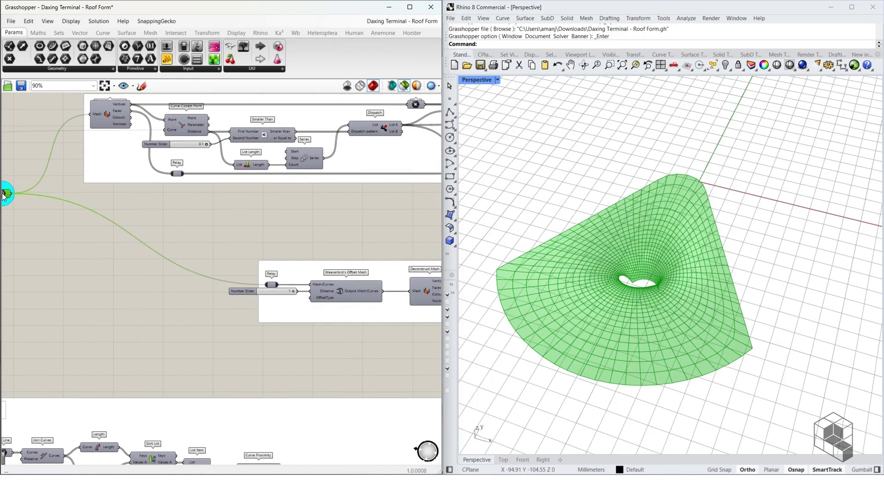
right_click_drag(581, 243, 495, 226)
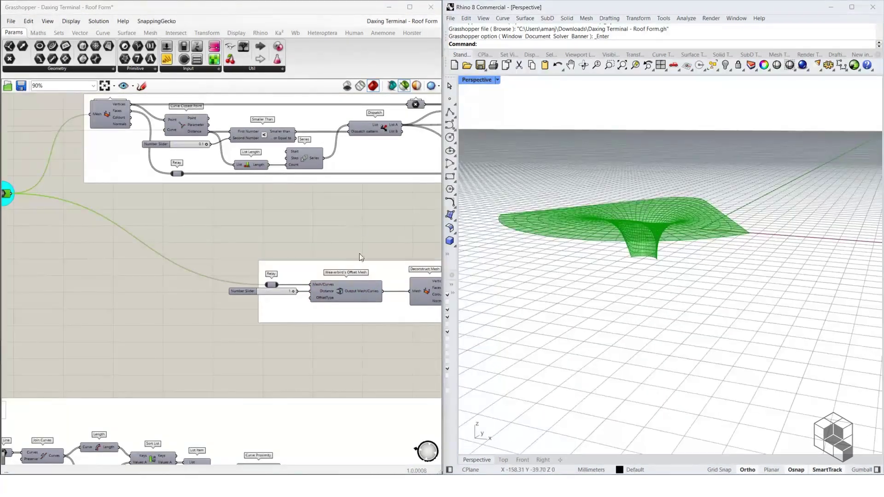
Preview Weaverbird's Offset Mesh again and inspect the offset around the roof edge and column up close.
right_click_drag(360, 254, 283, 245)
left_click(287, 276)
scroll(544, 239, "up", 5)
right_click_drag(545, 240, 545, 223)
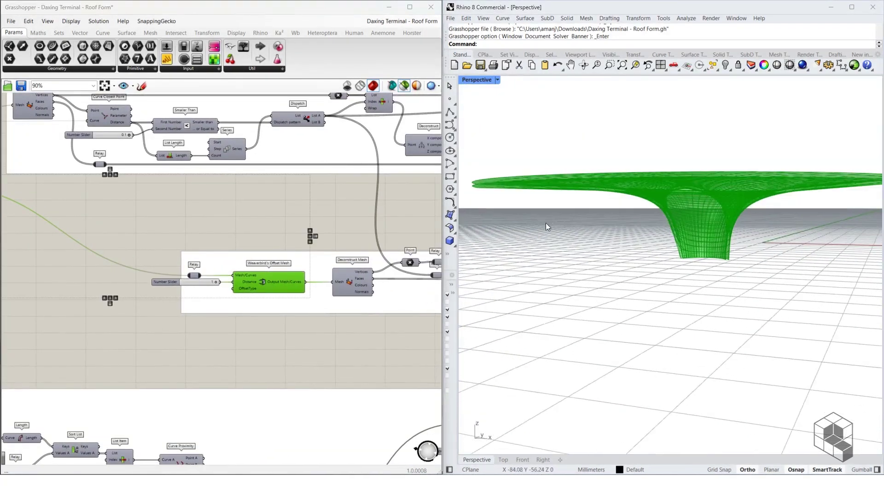
right_click_drag(645, 177, 686, 175)
Preview the edges of both roof meshes at the two Mesh Edges components and the naked edges collected at Merge.
right_click_drag(364, 222, 19, 244)
right_click_drag(322, 249, 203, 262)
left_click(233, 267)
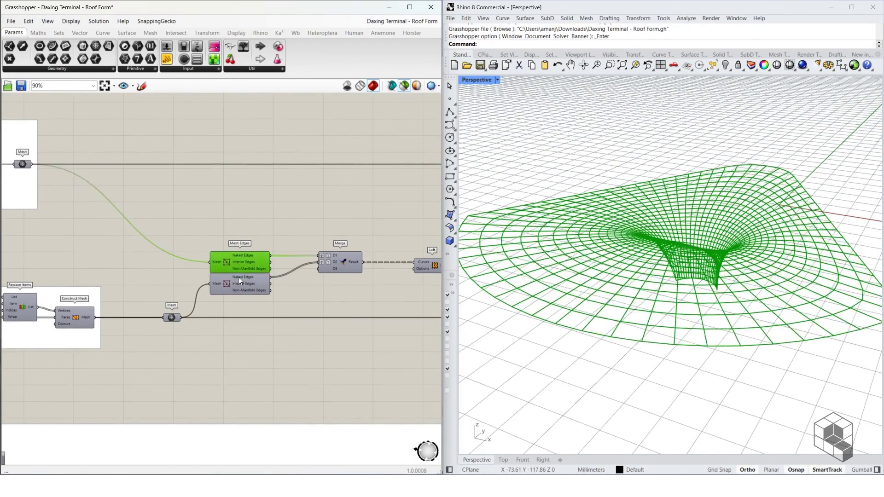
left_click(241, 290)
left_click(351, 265)
right_click_drag(384, 292, 254, 272)
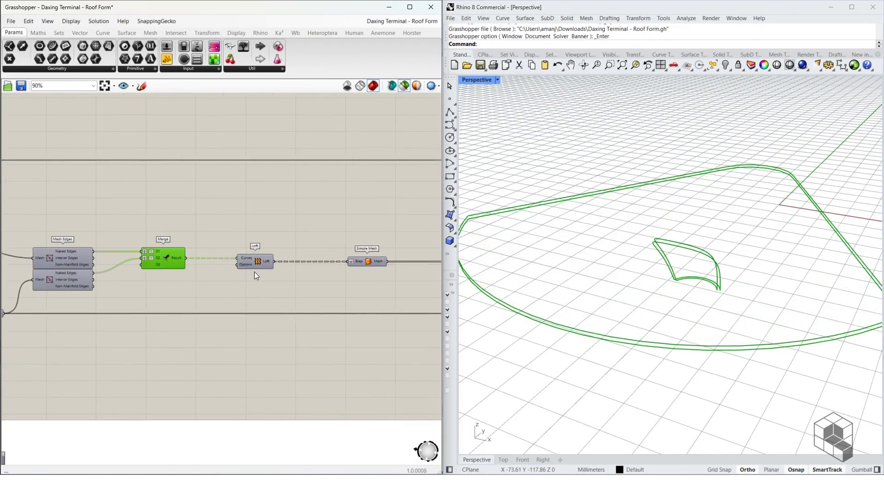
Preview the meshed edge strips at Simple Mesh and view them from a low angle.
left_click(373, 262)
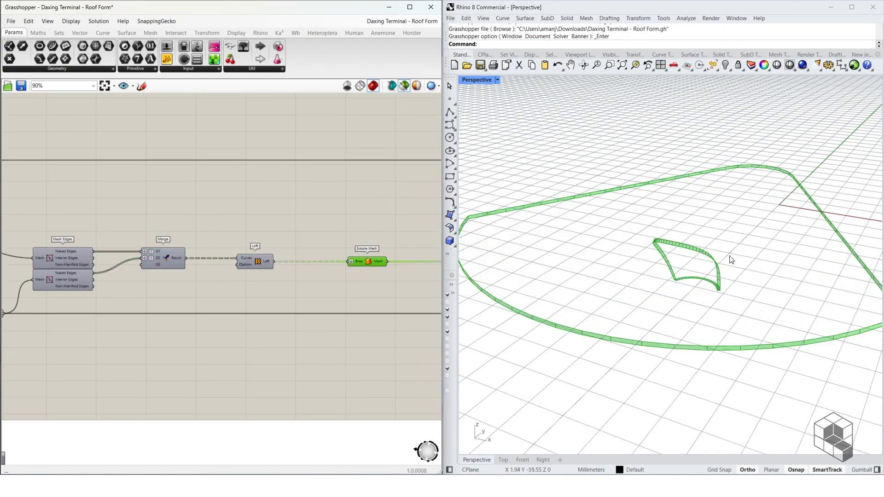
right_click_drag(732, 260, 671, 247)
right_click_drag(128, 247, 231, 251)
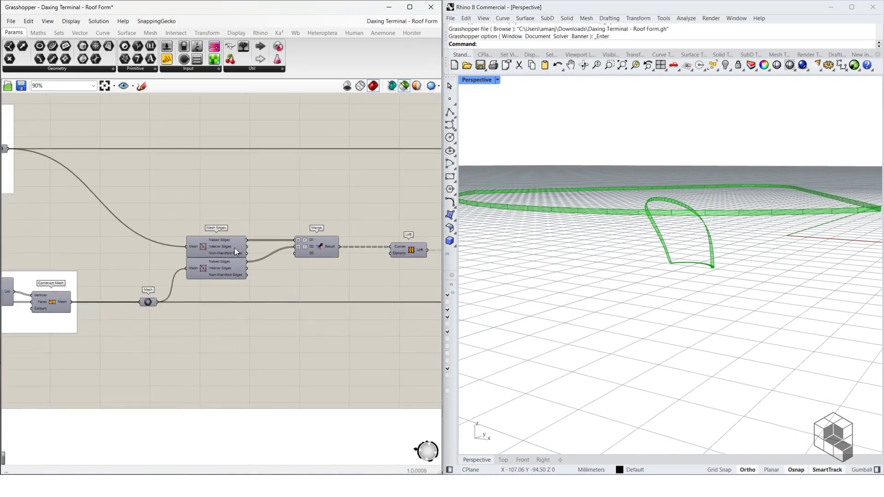
Preview the offset mesh's edges at the lower Mesh Edges component and view the roof from another side.
left_click(228, 266)
right_click_drag(811, 203, 605, 295)
right_click_drag(341, 235, 204, 229)
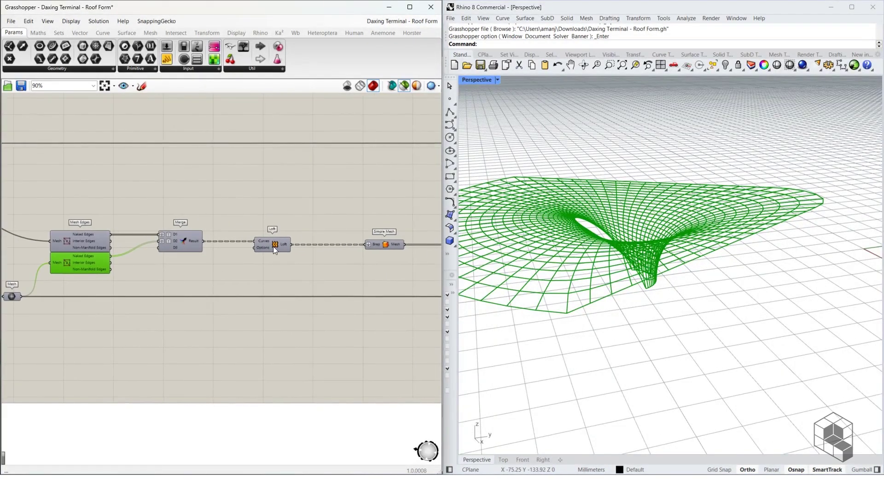
Compare the merged naked edge curves with the lofted strips at Loft and the meshed strips at Simple Mesh.
left_click(277, 245)
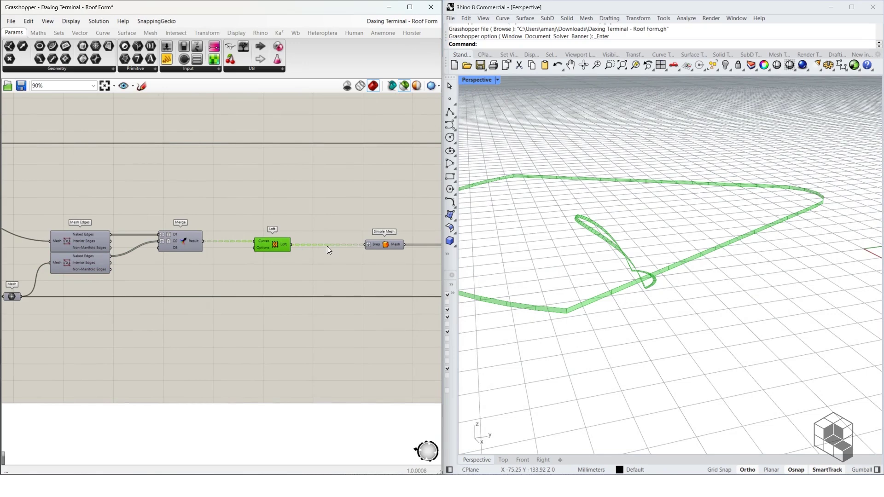
left_click(178, 244)
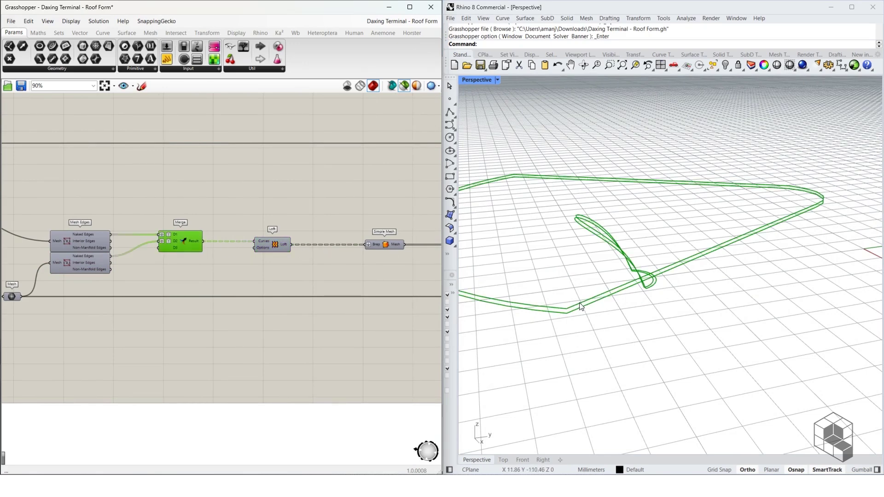
right_click_drag(373, 250, 227, 258)
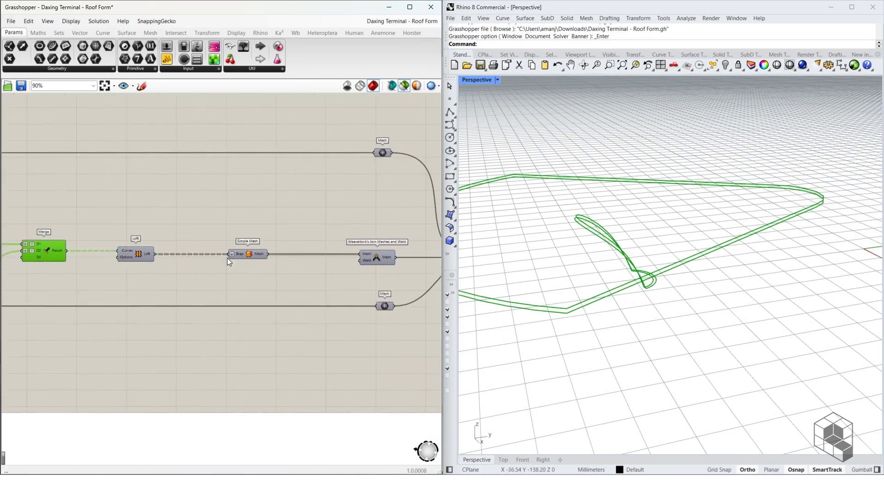
left_click(142, 253)
left_click(255, 254)
right_click_drag(358, 272, 248, 276)
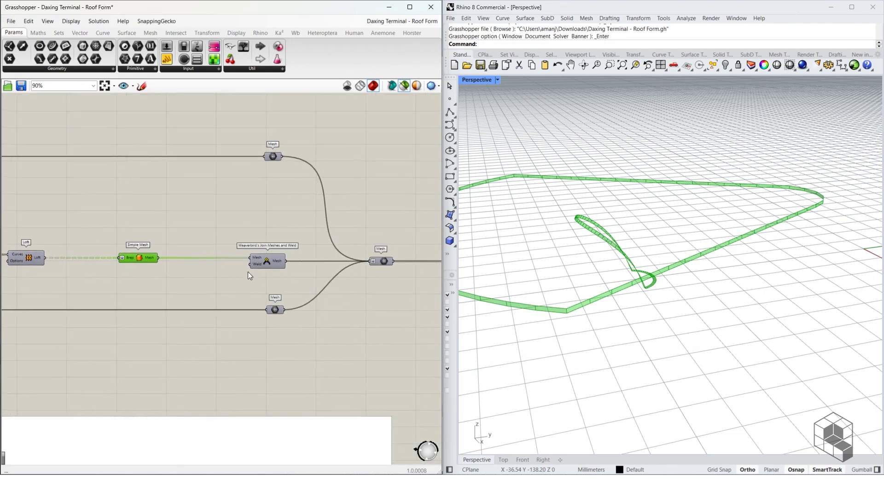
Preview the output of Weaverbird's Join Meshes and Weld together with the upper and lower roof Mesh parameters.
left_click(273, 261)
left_click_drag(275, 266, 276, 263)
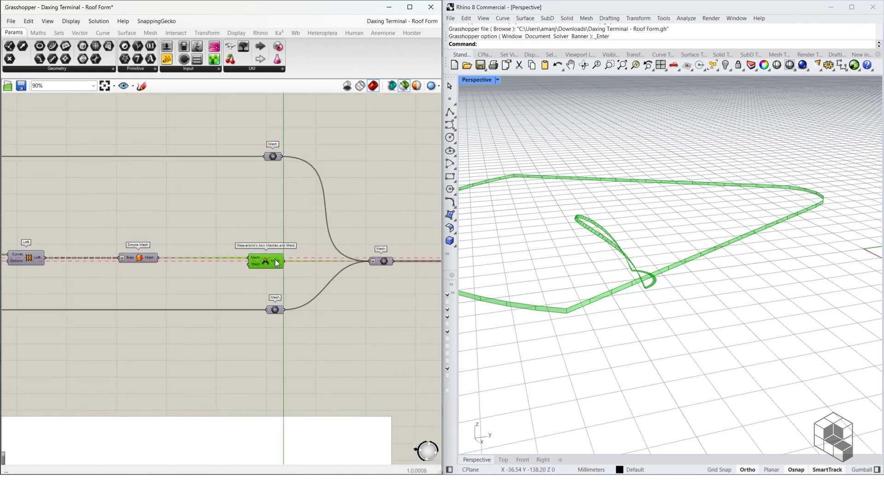
left_click(273, 157, "shift")
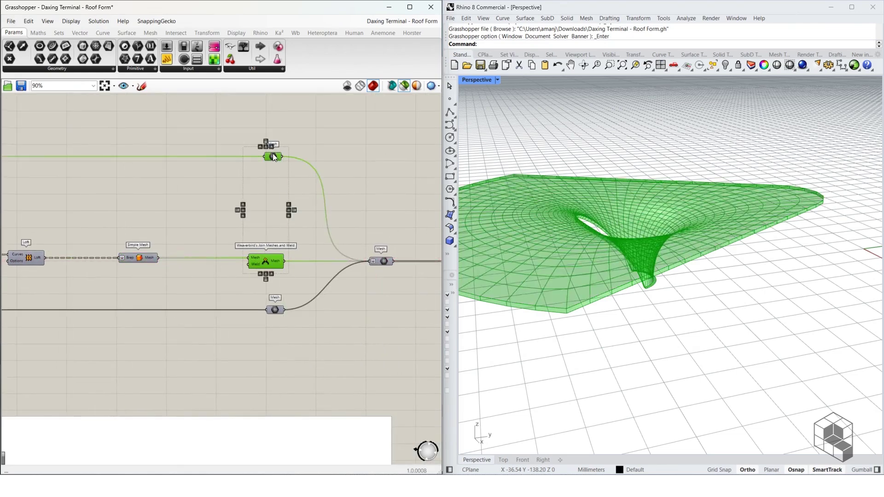
left_click(275, 310, "shift")
Trace the combined roof mesh through Mesh Join and Mesh WeldVertices to the Mesh parameter after Mesh UnifyNormals.
left_click(378, 262)
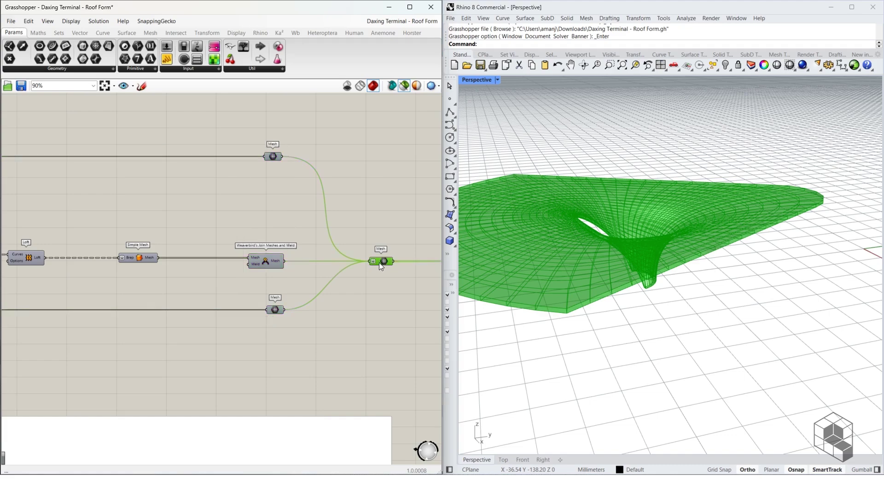
right_click_drag(378, 263, 82, 266)
left_click(205, 262)
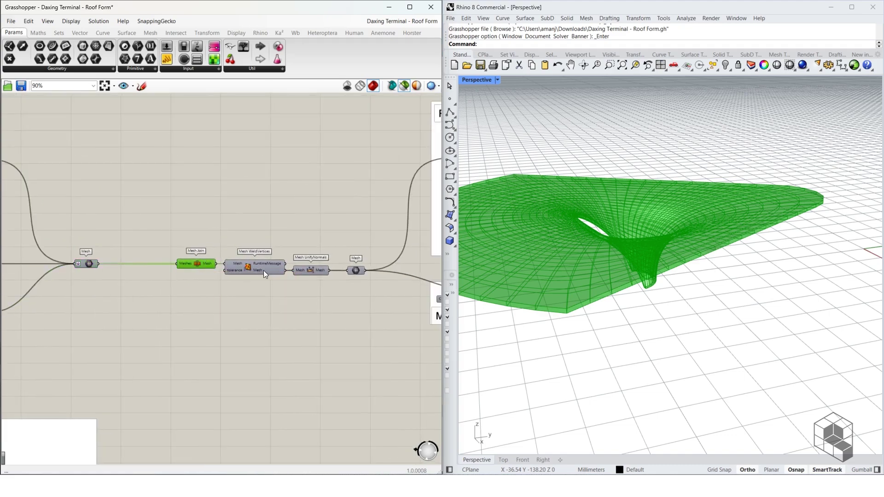
left_click(266, 269)
left_click(354, 270)
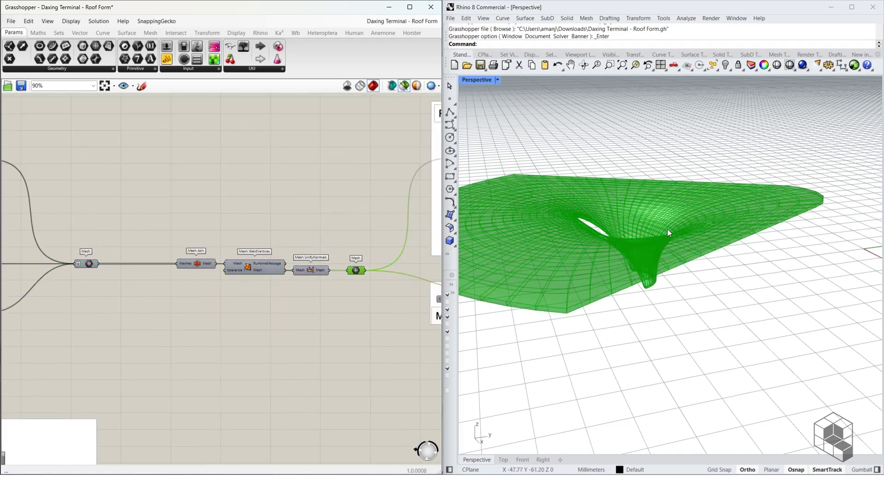
right_click_drag(667, 228, 653, 212)
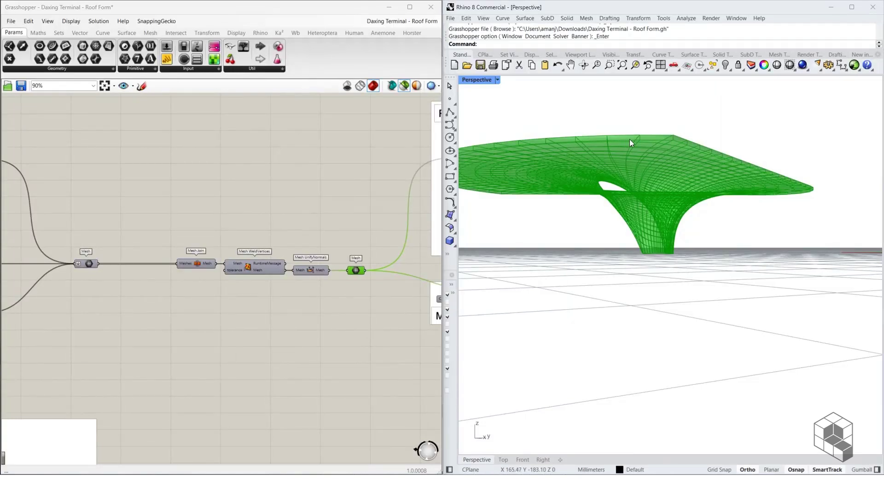
Preview the sorted roof mesh at MeshDirection in the RIBBED CLADDING group.
right_click_drag(360, 228, 147, 227)
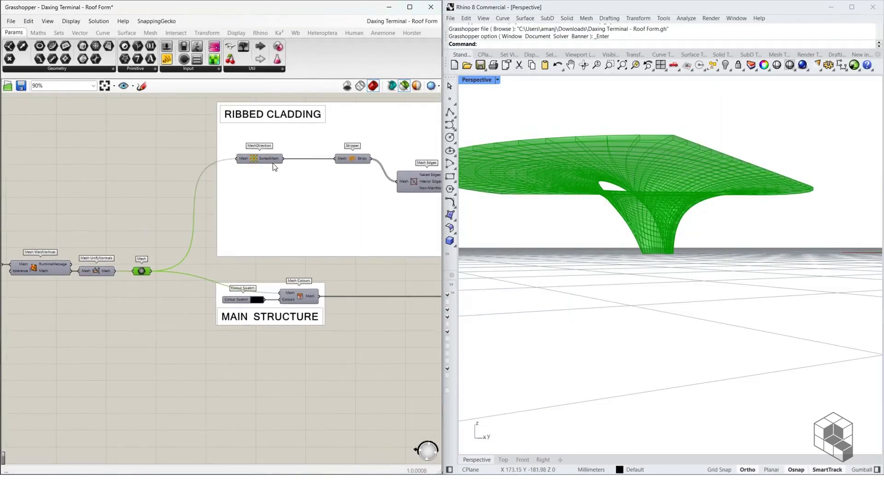
right_click_drag(271, 194, 239, 200)
scroll(233, 161, "up", 3)
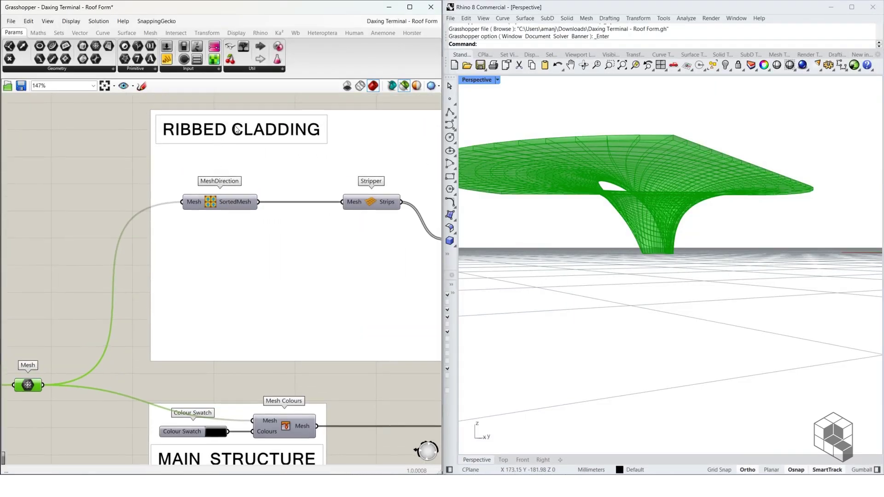
left_click(233, 210)
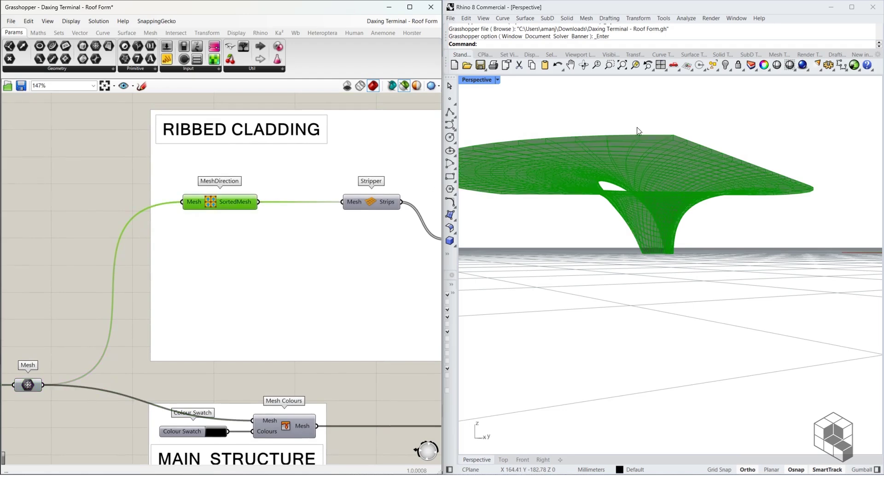
right_click_drag(346, 152, 278, 158)
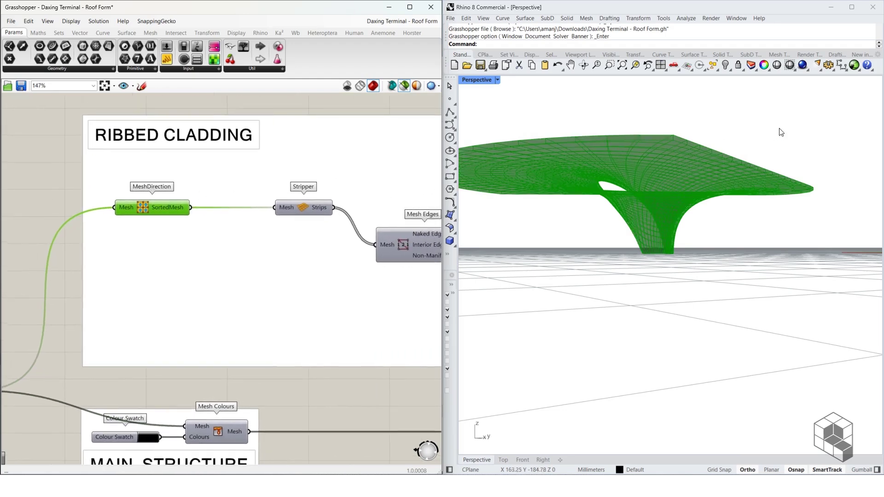
Preview the mesh strips at Stripper and their edges at Mesh Edges in the RIBBED CLADDING group.
left_click(311, 206)
right_click_drag(408, 245, 172, 224)
left_click(173, 228)
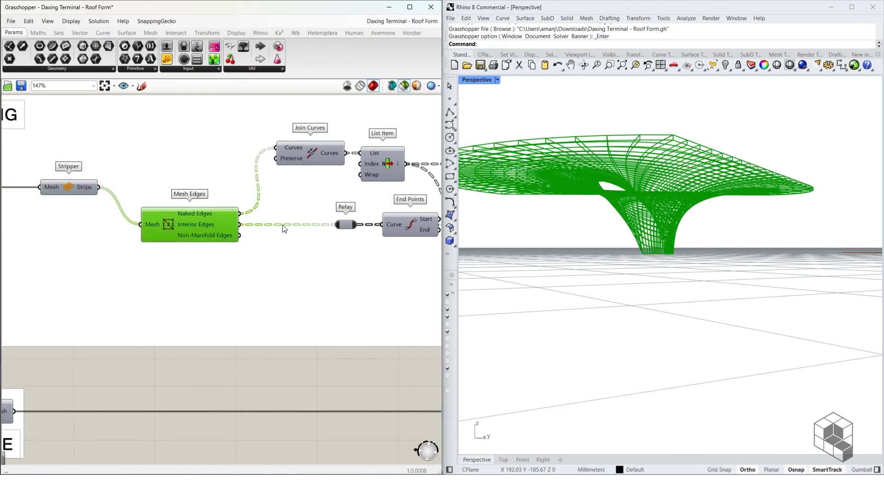
Trace the strip edges from Mesh Edges to Extend Curve and preview the extended curves in the RIBBED CLADDING group.
right_click_drag(365, 208, 168, 210)
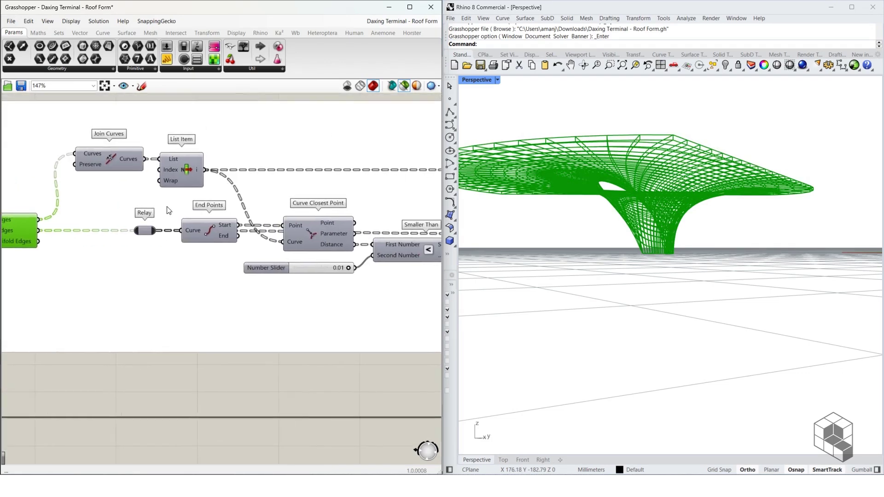
right_click_drag(315, 234, 94, 215)
scroll(95, 215, "down", 4)
right_click_drag(391, 221, 109, 226)
right_click_drag(361, 222, 287, 222)
left_click(272, 232)
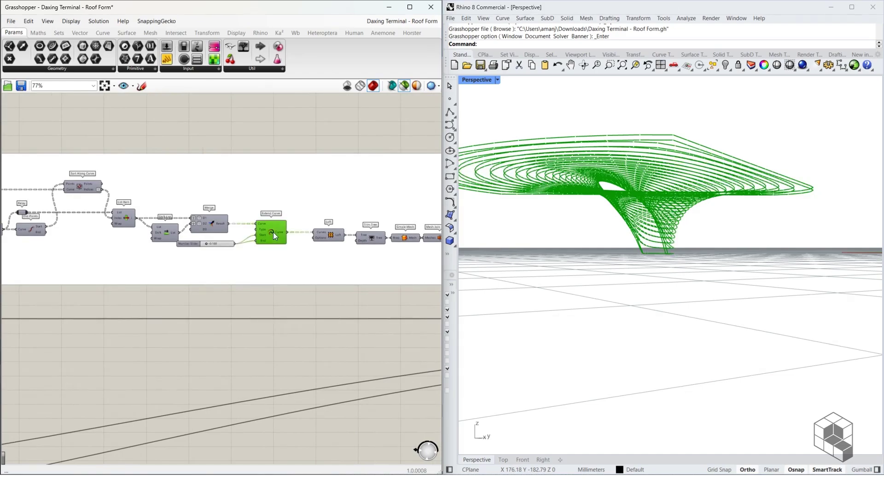
right_click_drag(341, 237, 231, 237)
right_click_drag(653, 164, 676, 129)
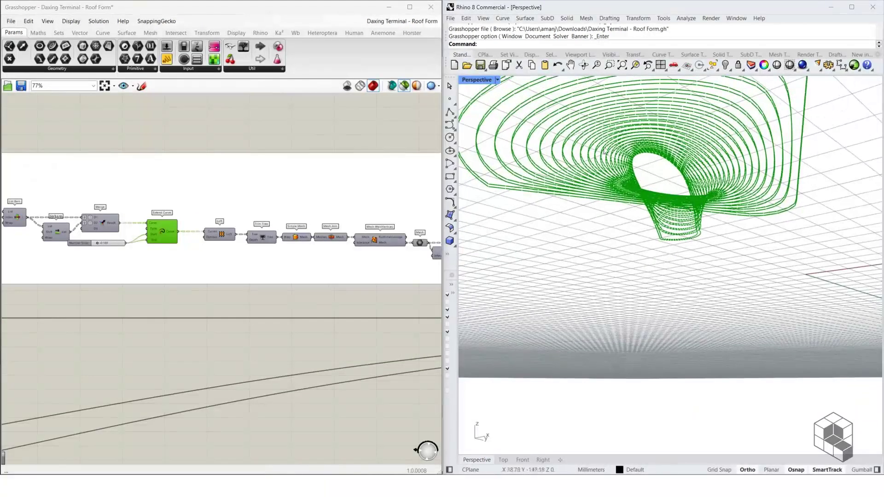
Preview the lofted cladding mesh at Mesh WeldVertices and inspect it from below the roof.
right_click_drag(365, 193, 247, 194)
left_click(271, 239)
right_click_drag(281, 231, 135, 231)
right_click_drag(725, 140, 634, 95)
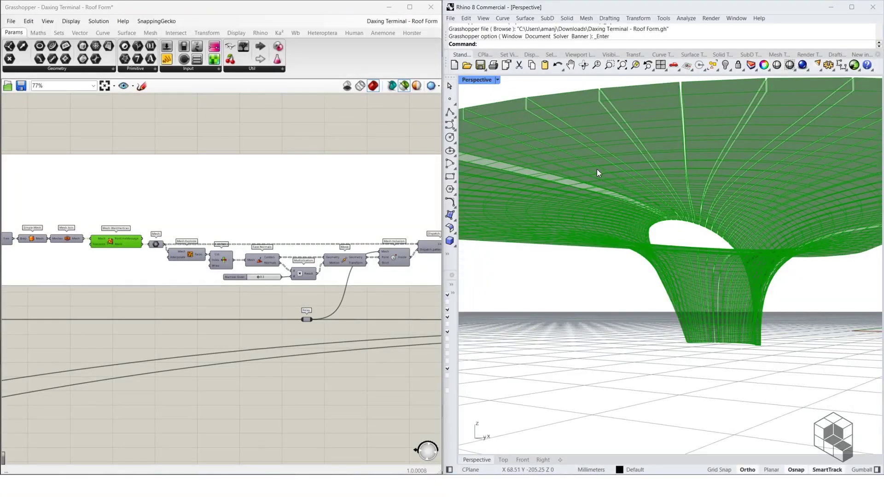
Trace the cladding mesh through Dispatch, Mesh Flip and Merge, and preview Weaverbird's Mesh Thicken.
right_click_drag(306, 220, 104, 205)
left_click(319, 232)
right_click_drag(313, 247, 145, 240)
left_click(276, 225)
right_click_drag(638, 131, 642, 139)
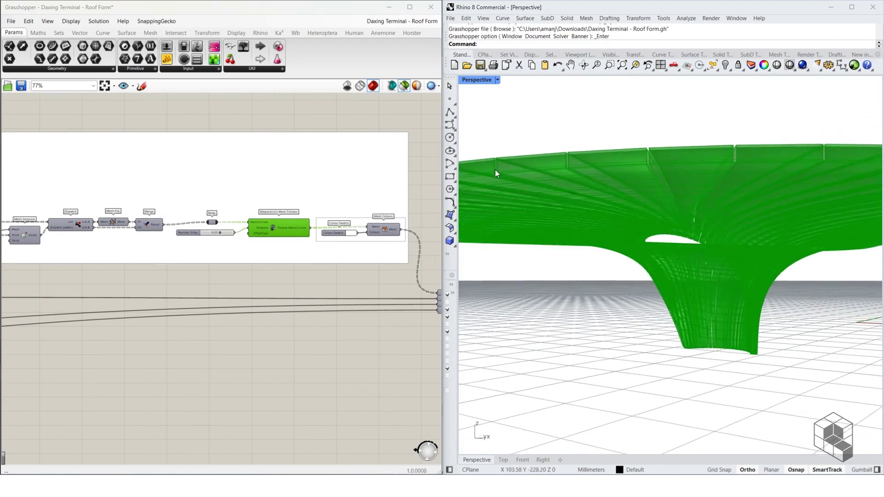
Check Mesh Colours at the end of the cladding group and inspect the thickened panels and their gaps from another angle.
left_click(385, 227)
right_click_drag(341, 212, 134, 198)
left_click(67, 171)
right_click_drag(645, 182, 683, 252)
scroll(706, 148, "down", 5)
scroll(713, 141, "up", 10)
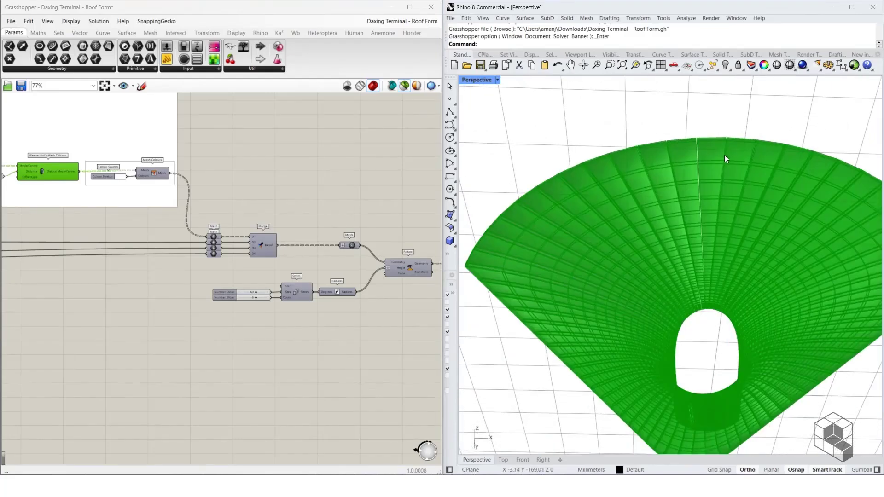
Preview the Mesh Colours output of the MAIN STRUCTURE group.
scroll(329, 216, "down", 4)
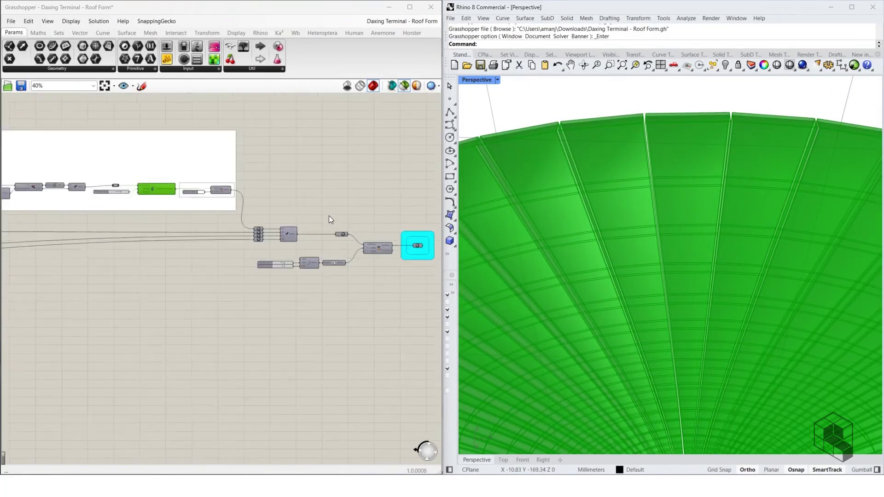
right_click_drag(125, 262, 284, 253)
right_click_drag(176, 230, 276, 227)
scroll(103, 231, "up", 6)
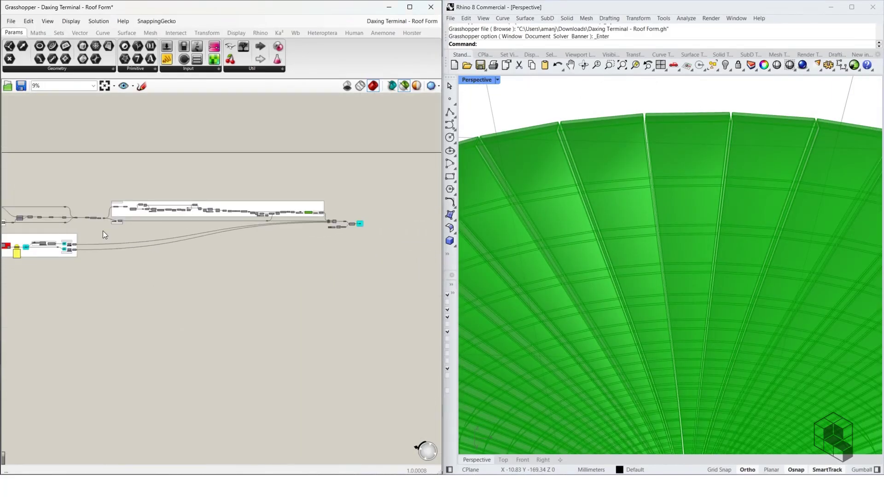
left_click(130, 223)
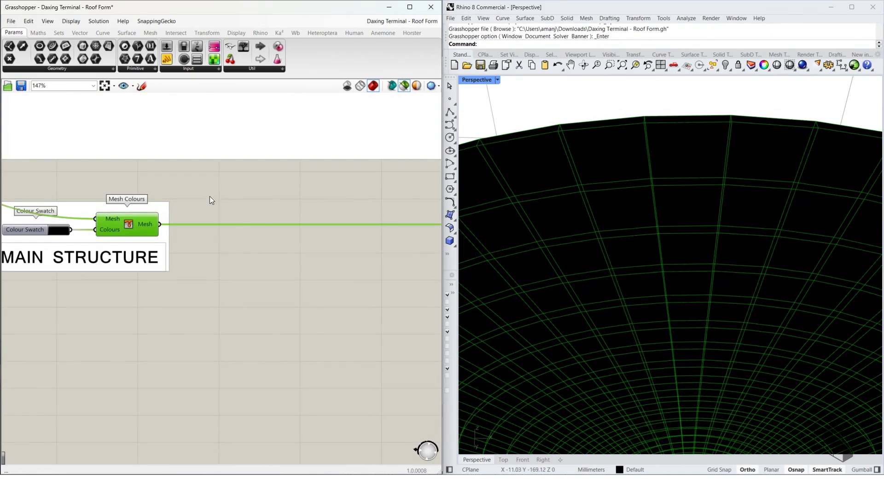
Preview the combined roof parts at the Mesh parameter after Merge.
scroll(95, 225, "down", 5)
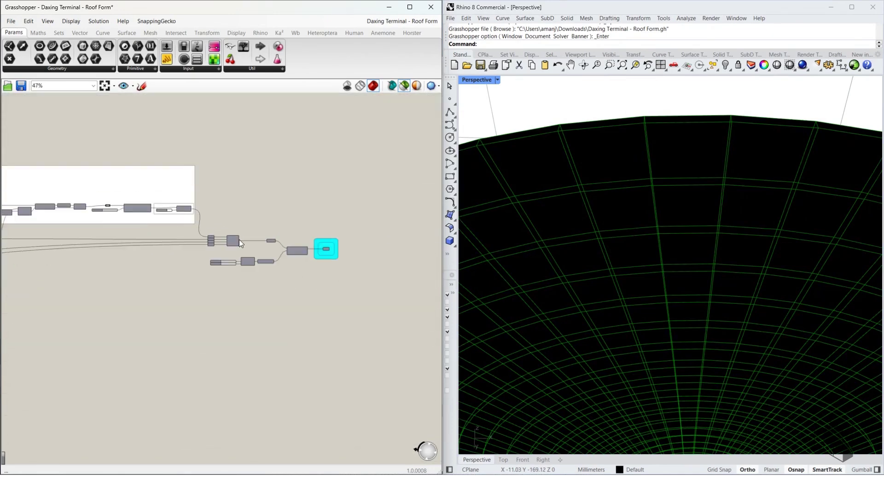
scroll(239, 239, "up", 3)
left_click(168, 236)
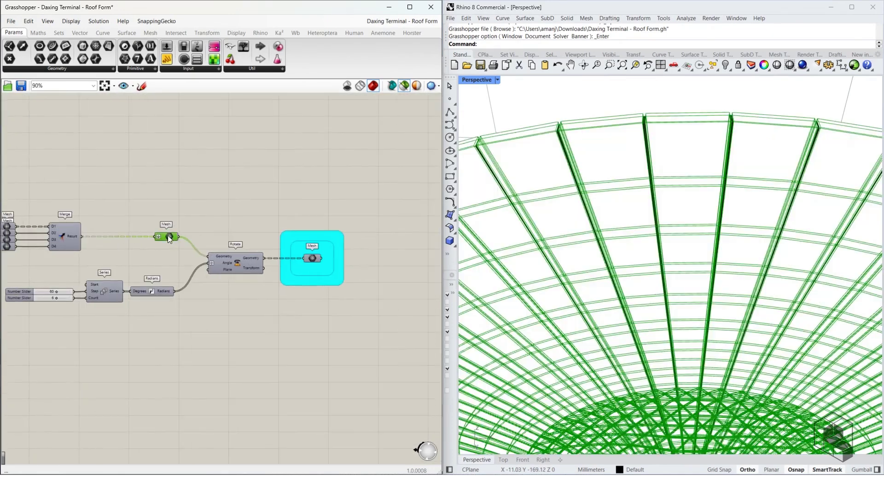
Enable the preview of the final Mesh parameter after Rotate and turn off the selected-only preview.
left_click(316, 259)
middle_click(316, 259)
left_click(335, 241)
left_click(346, 325)
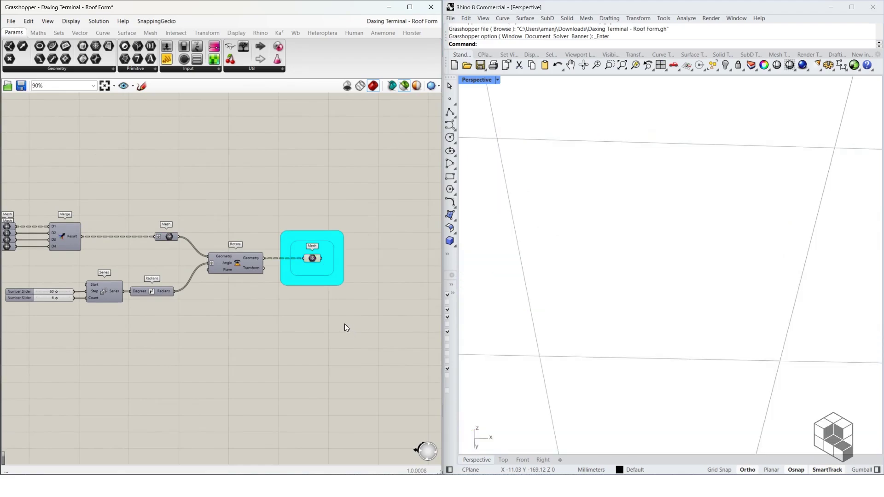
right_click_drag(513, 188, 553, 289)
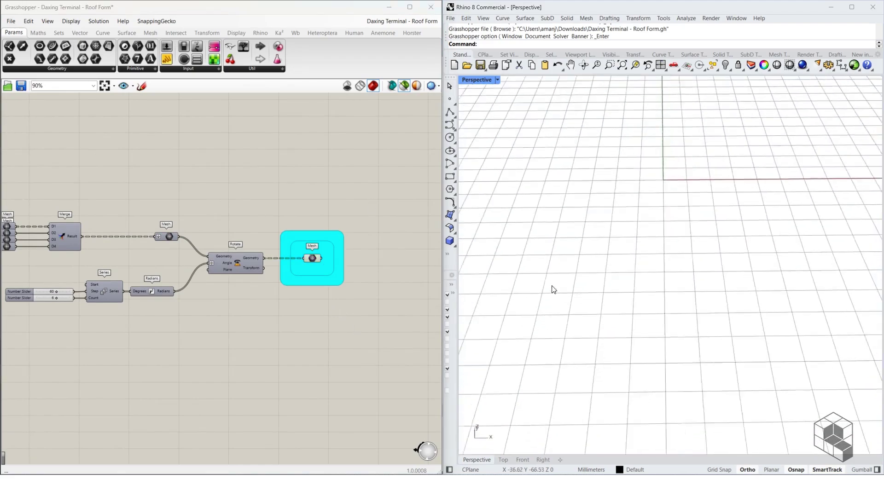
scroll(553, 289, "down", 15)
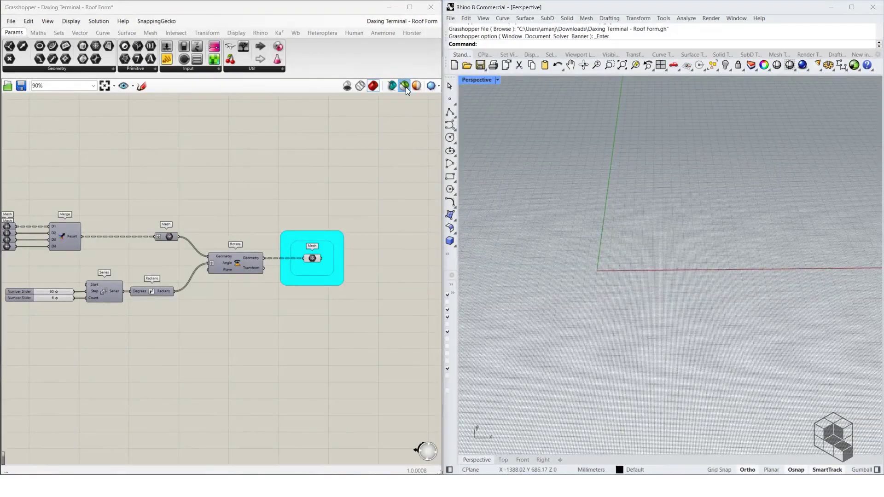
left_click(404, 87)
Examine the complete rotated roof form and its triangulated skylight up close and from afar, and return to the definition overview.
right_click_drag(585, 283, 633, 212)
scroll(626, 265, "up", 5)
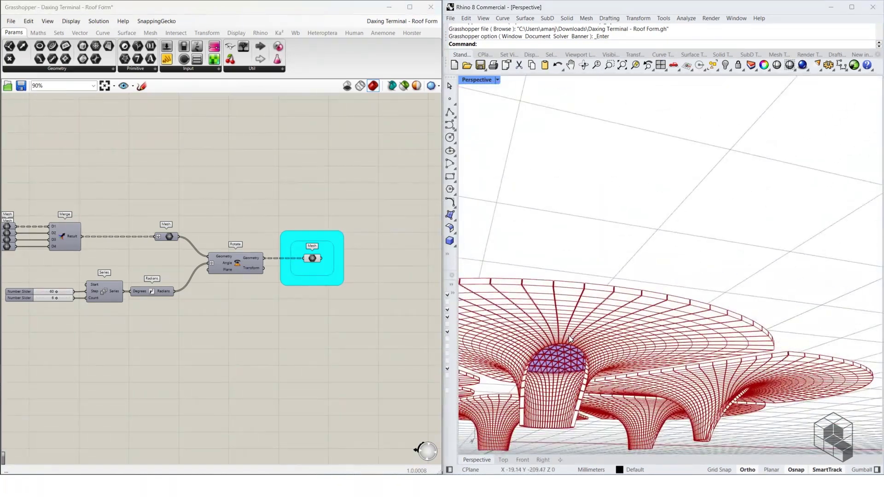
scroll(548, 358, "up", 5)
scroll(550, 383, "up", 5)
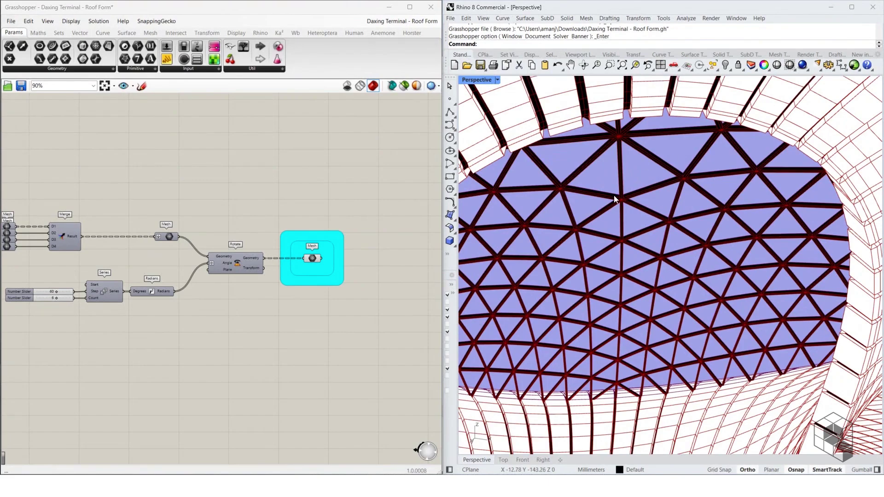
scroll(643, 233, "down", 10)
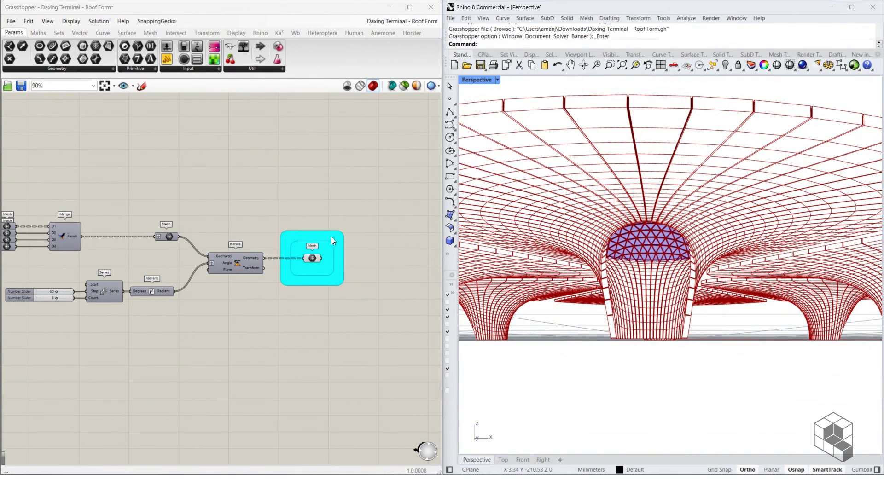
scroll(344, 240, "down", 9)
right_click_drag(120, 237, 211, 240)
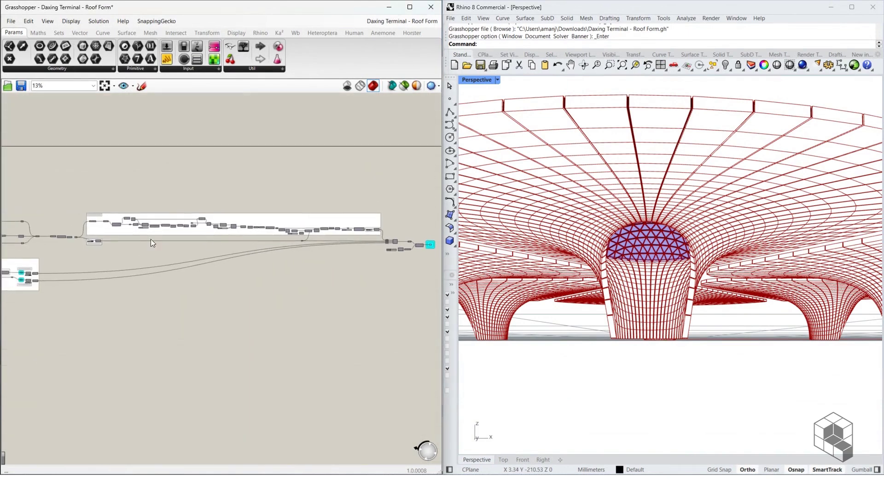